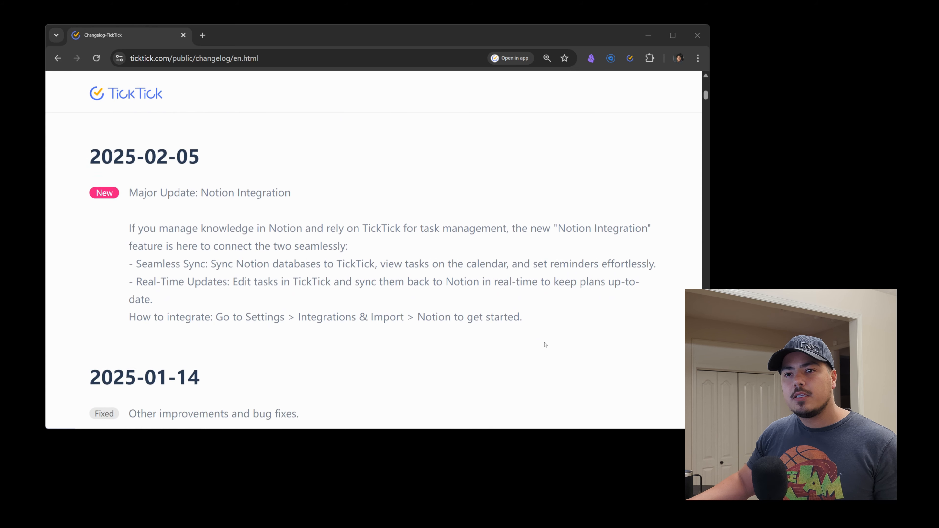
- Read the February 2025 entries in the TickTick changelog
{"action": "scroll", "coordinate": [545, 345], "scroll_direction": "up", "scroll_amount": 1}
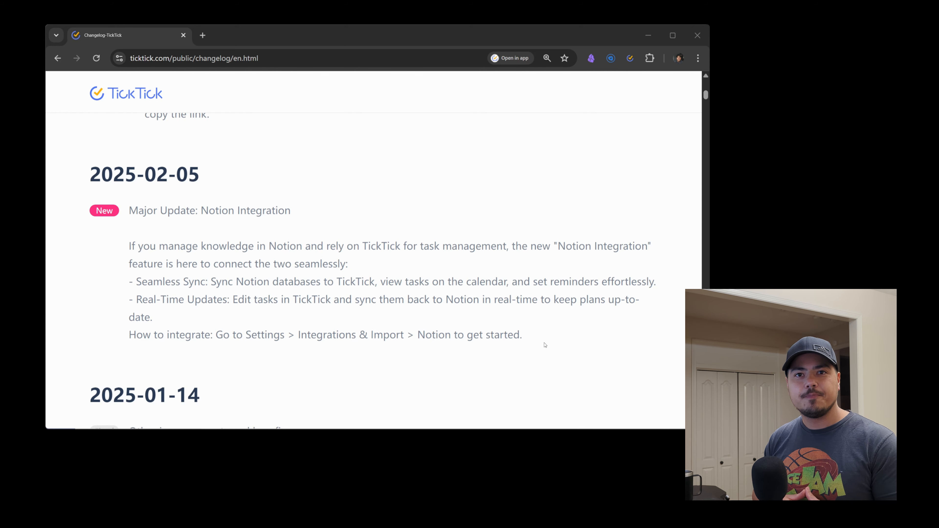
{"action": "scroll", "coordinate": [545, 345], "scroll_direction": "up", "scroll_amount": 5}
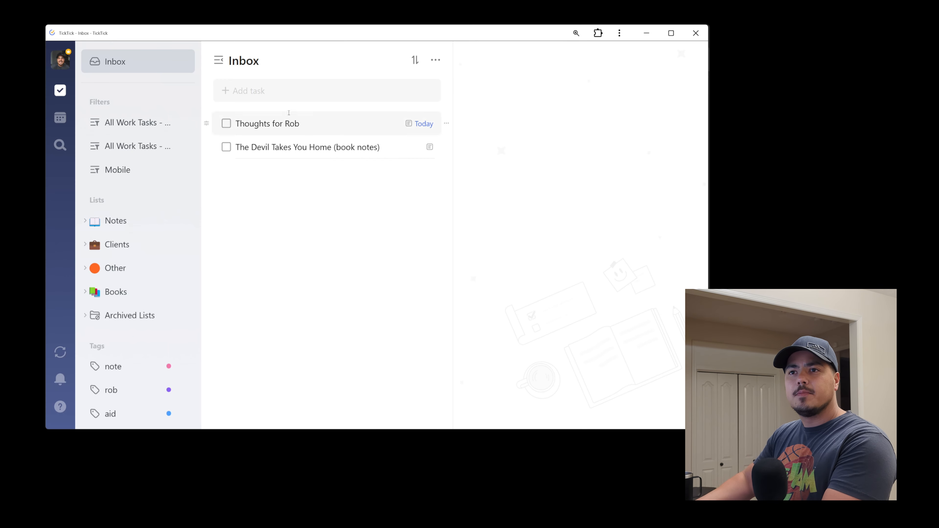
- Add two tasks to the Inbox in the TickTick app, named "New Task 1" and "Parent Task"
{"action": "left_click", "coordinate": [264, 85]}
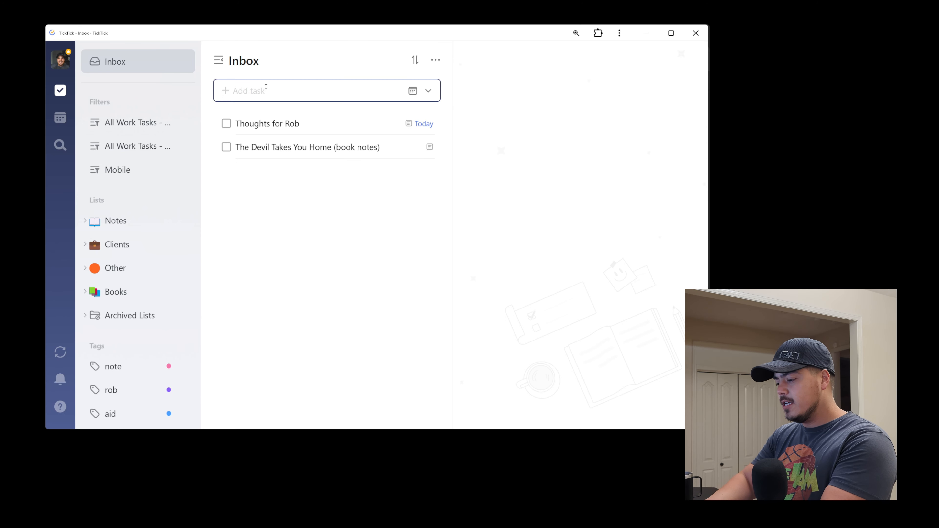
{"action": "type", "text": "New Task 1"}
{"action": "key", "text": "Return"}
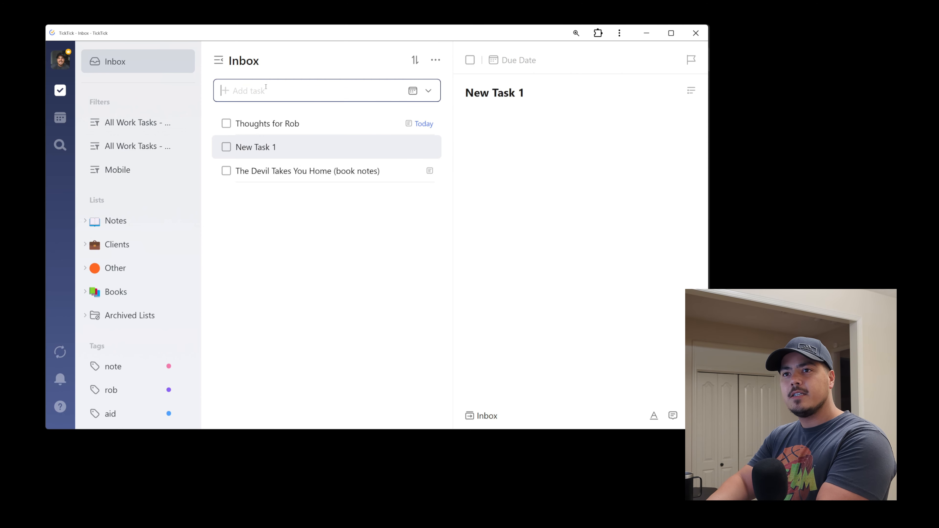
{"action": "type", "text": "Parent Task"}
{"action": "key", "text": "Return"}
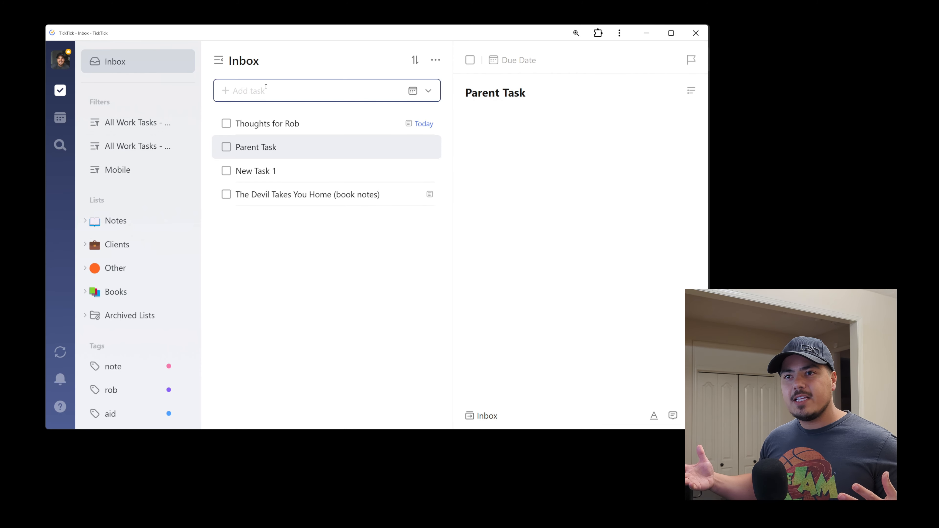
- Start the Link Parent Task command for New Task 1 and look through the recently created tasks it offers
{"action": "right_click", "coordinate": [285, 175]}
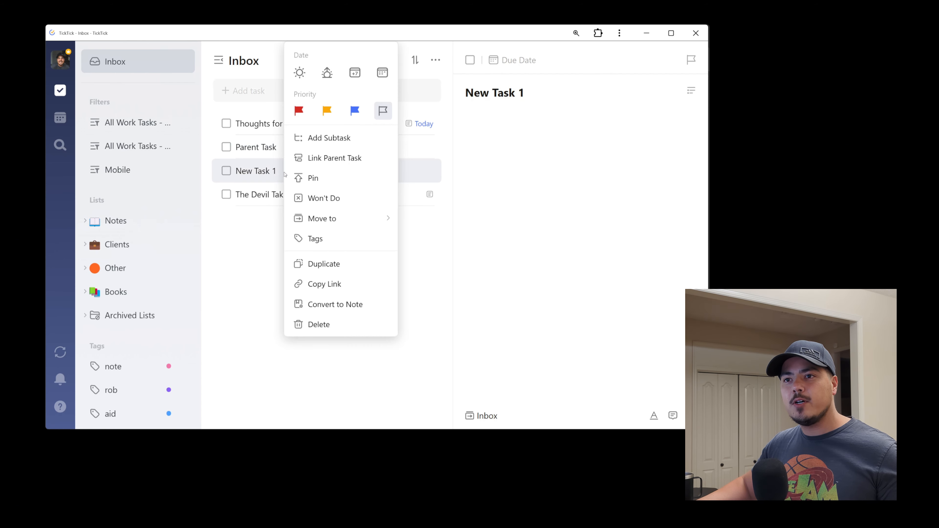
{"action": "left_click", "coordinate": [322, 167]}
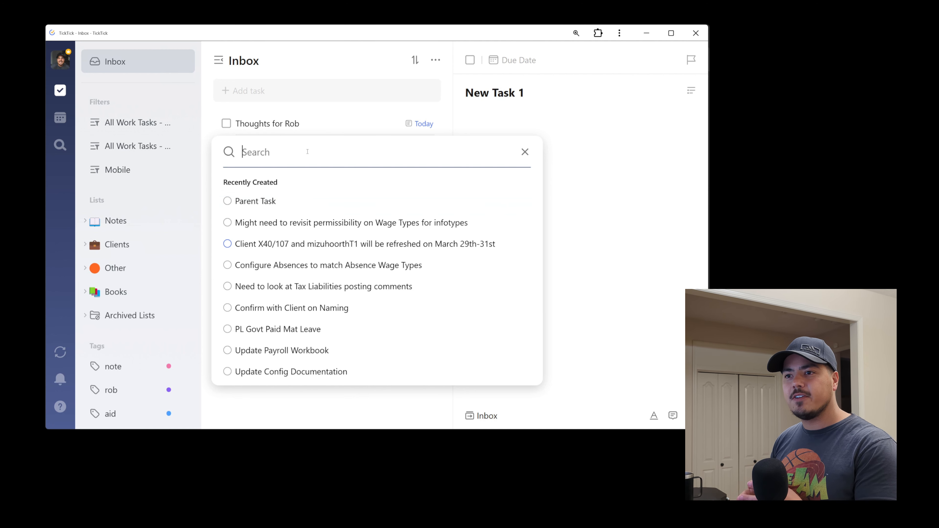
{"action": "scroll", "coordinate": [348, 214], "scroll_direction": "down", "scroll_amount": 4}
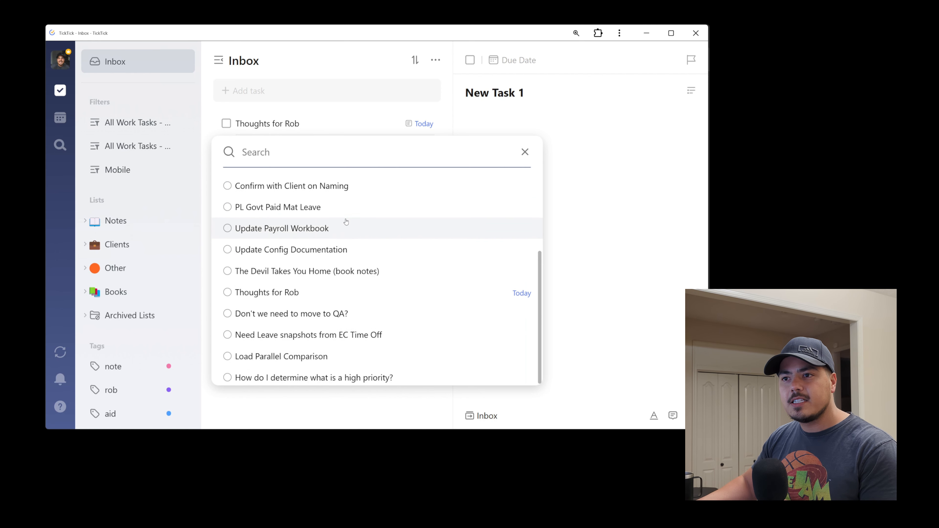
{"action": "scroll", "coordinate": [346, 222], "scroll_direction": "up", "scroll_amount": 5}
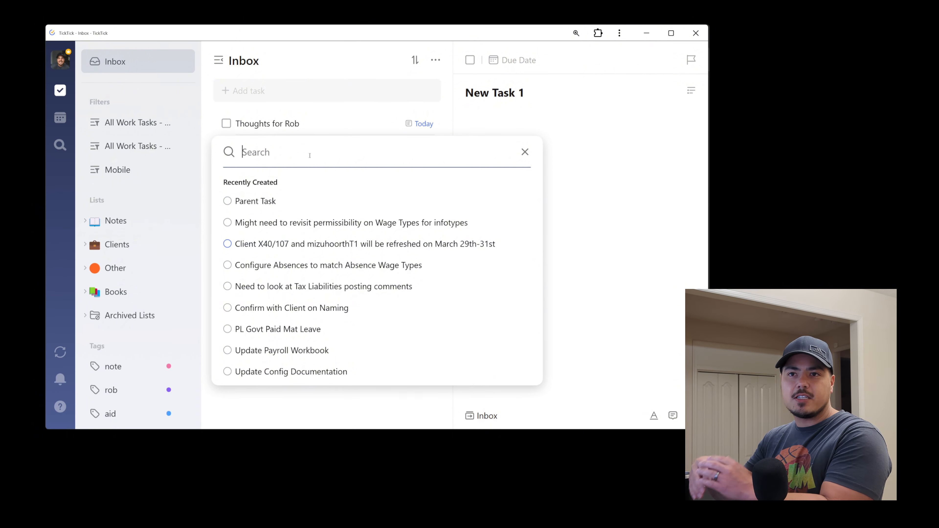
- Search the possible parent tasks for "Trash", and repeat the search with lowercase "trash"
{"action": "type", "text": "Trash"}
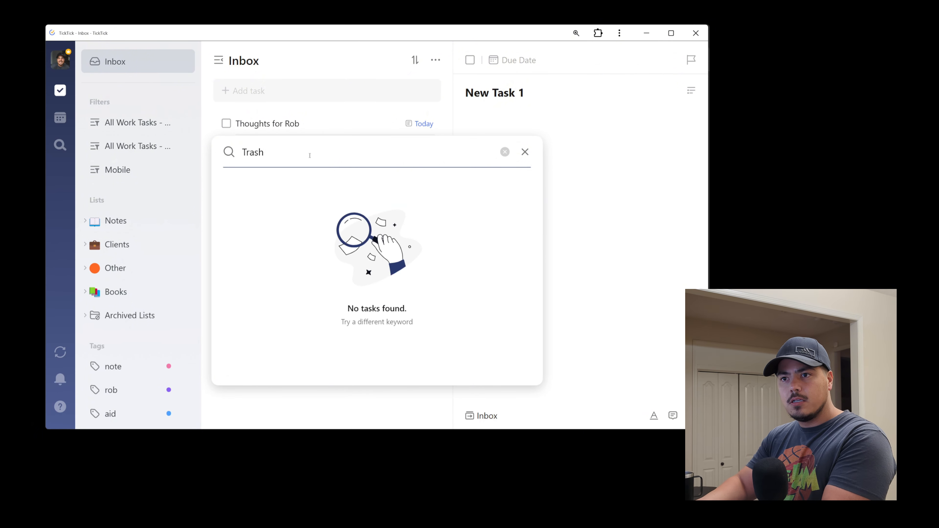
{"action": "key", "text": "BackSpace"}
{"action": "key", "text": "BackSpace"}
{"action": "key", "text": "BackSpace"}
{"action": "key", "text": "BackSpace"}
{"action": "key", "text": "BackSpace"}
{"action": "type", "text": "trash"}
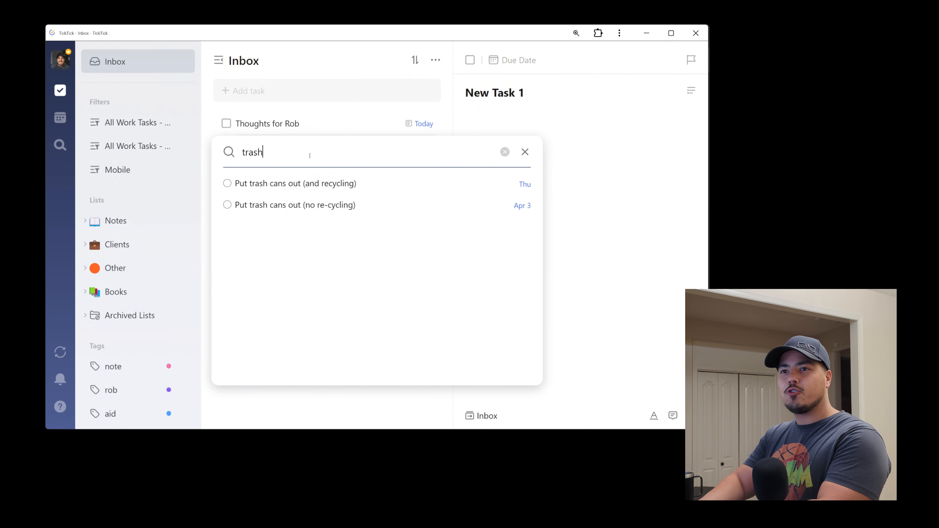
- Search for capitalized "Trash" again and change only its first letter to a lowercase "t" to compare the matches
{"action": "key", "text": "BackSpace"}
{"action": "key", "text": "BackSpace"}
{"action": "key", "text": "BackSpace"}
{"action": "key", "text": "BackSpace"}
{"action": "key", "text": "BackSpace"}
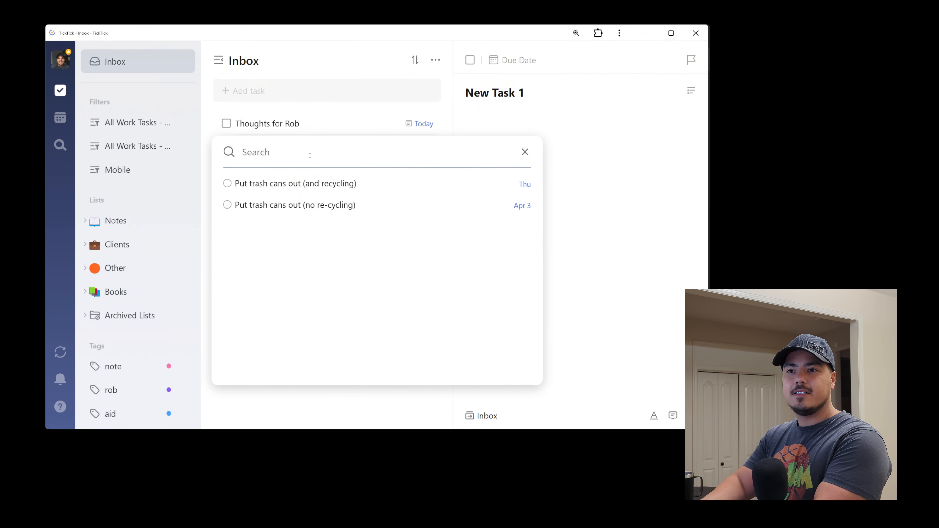
{"action": "type", "text": "Trash"}
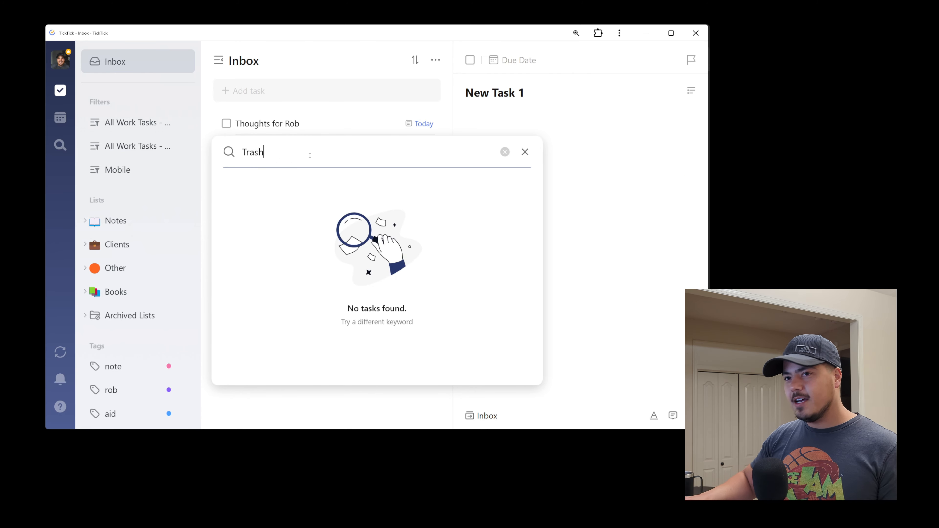
{"action": "key", "text": "Left"}
{"action": "key", "text": "Left"}
{"action": "key", "text": "Left"}
{"action": "key", "text": "Left"}
{"action": "key", "text": "BackSpace"}
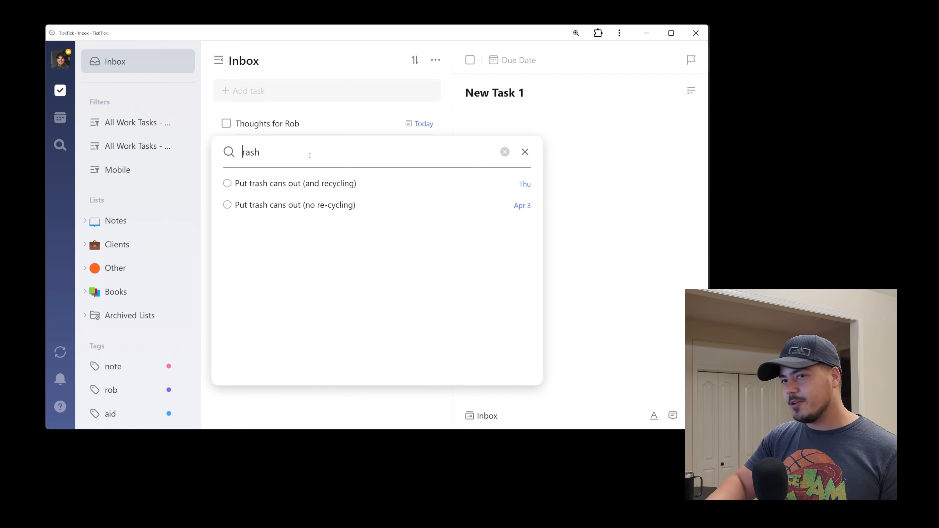
{"action": "type", "text": "t"}
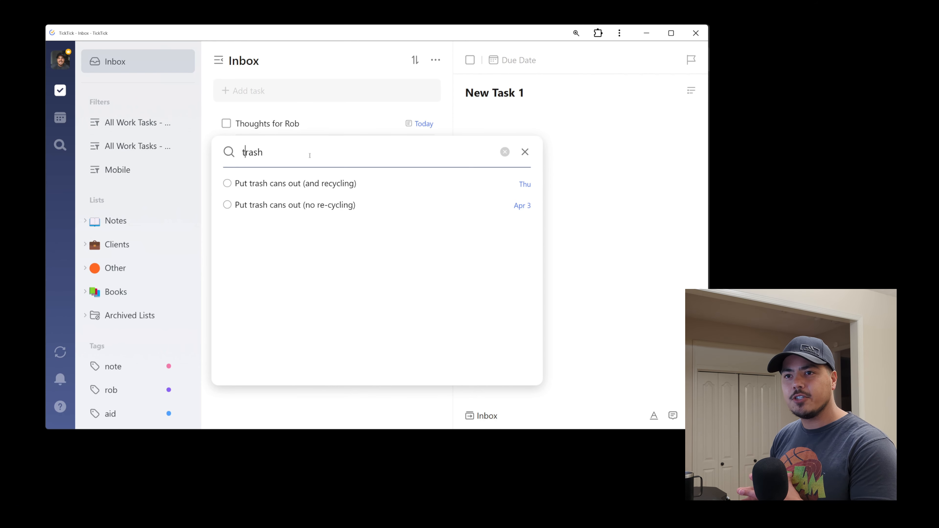
- Clear the search and choose Parent Task as the parent of New Task 1
{"action": "key", "text": "ctrl+a"}
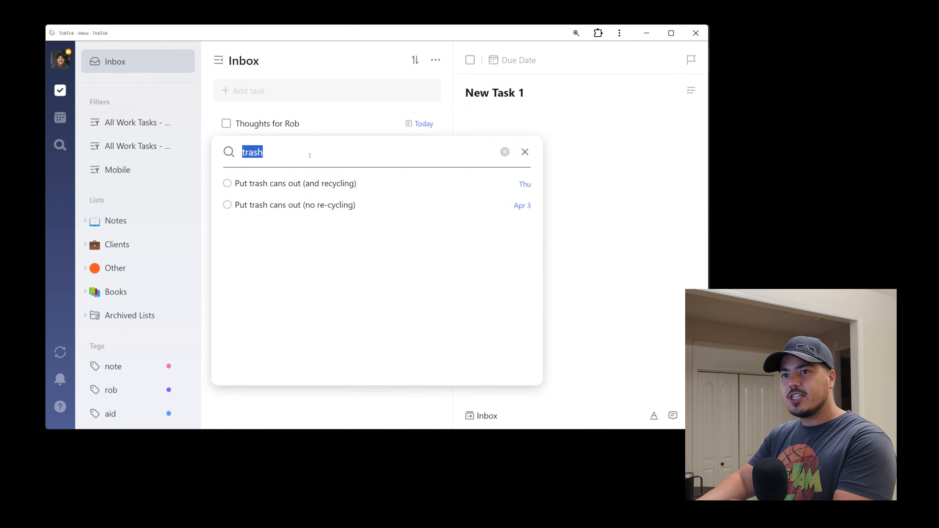
{"action": "key", "text": "BackSpace"}
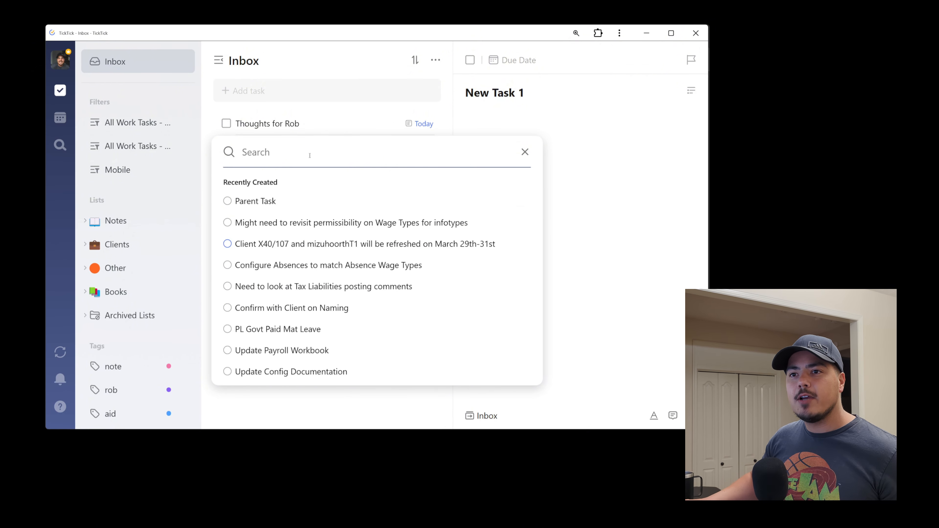
{"action": "left_click", "coordinate": [231, 204]}
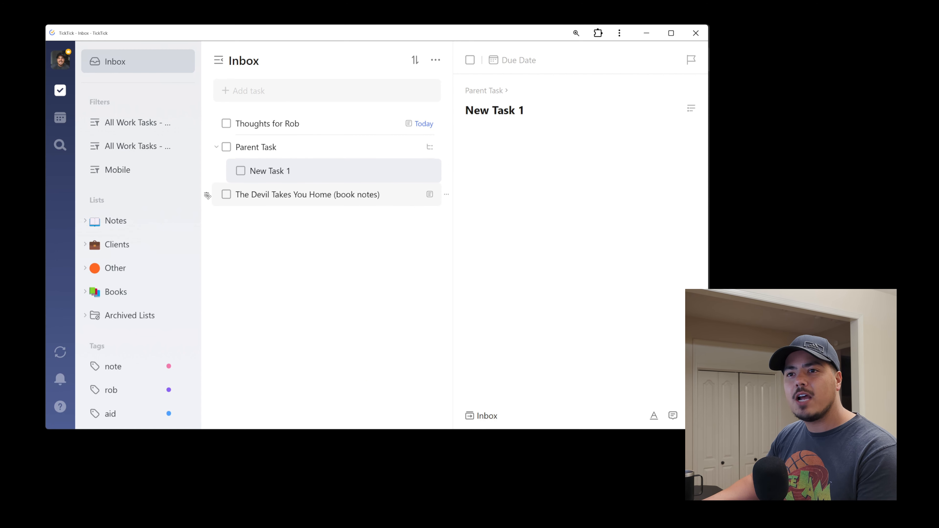
- Nest "The Devil Takes You Home (book notes)" under Parent Task and move it back out to the top level
{"action": "left_click_drag", "start_coordinate": [207, 195], "coordinate": [231, 194]}
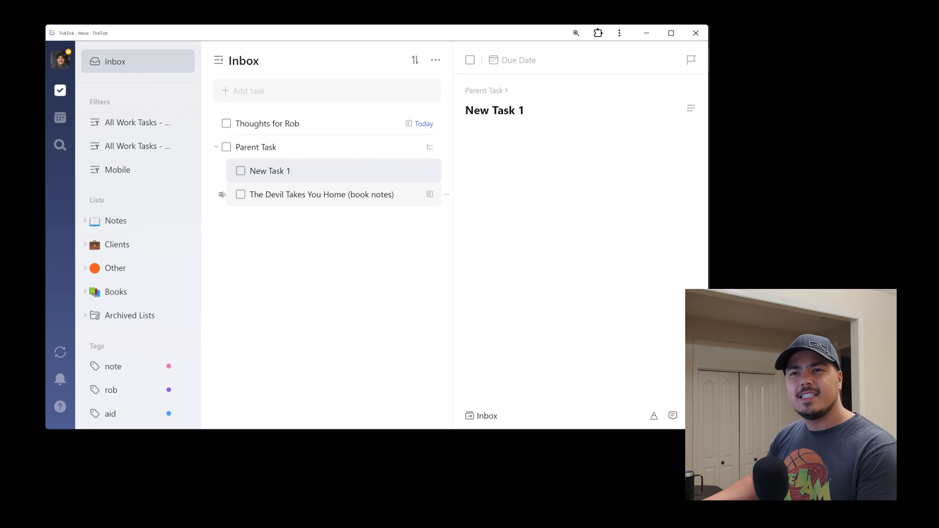
{"action": "left_click_drag", "start_coordinate": [221, 195], "coordinate": [199, 202]}
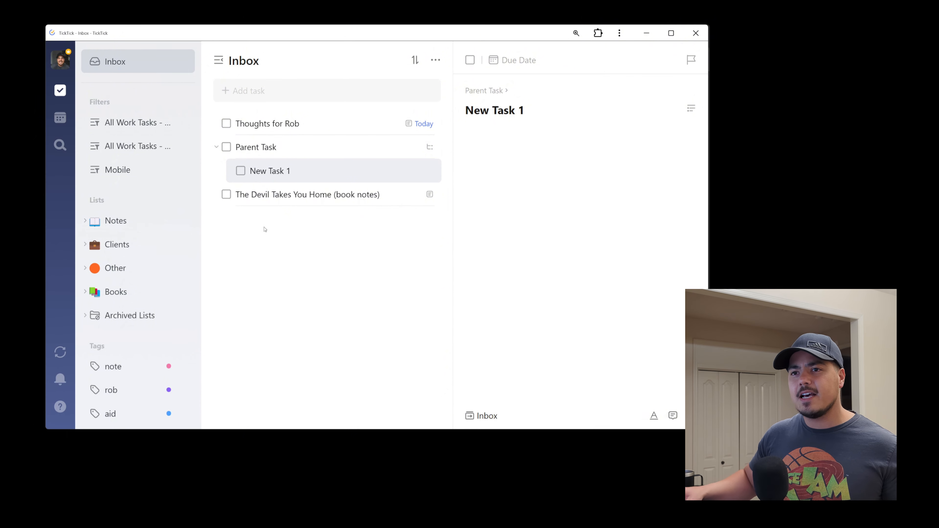
{"action": "right_click", "coordinate": [269, 199]}
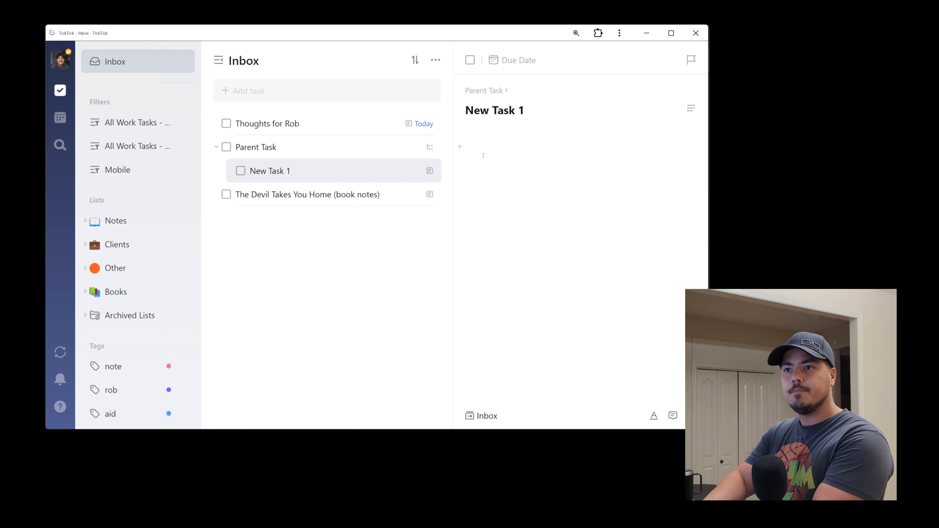
{"action": "type", "text": "http://google.com"}
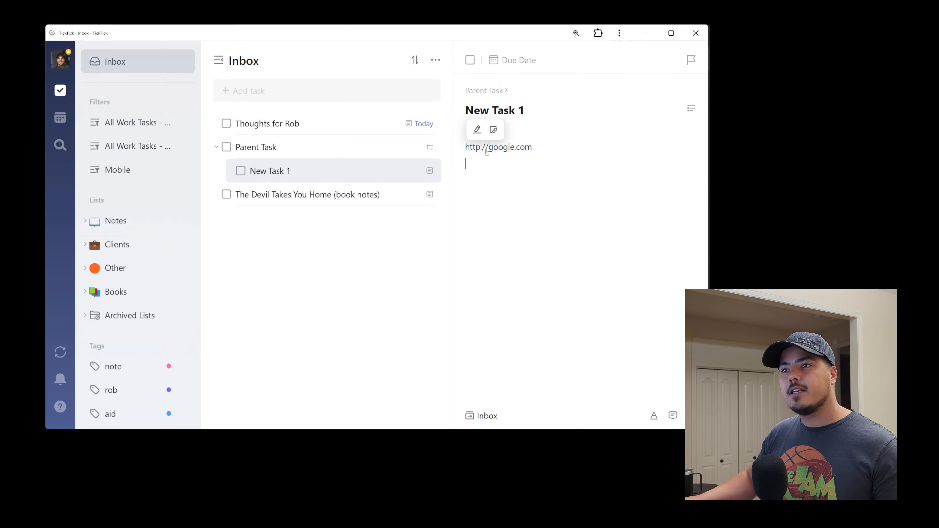
{"action": "left_click", "coordinate": [487, 148]}
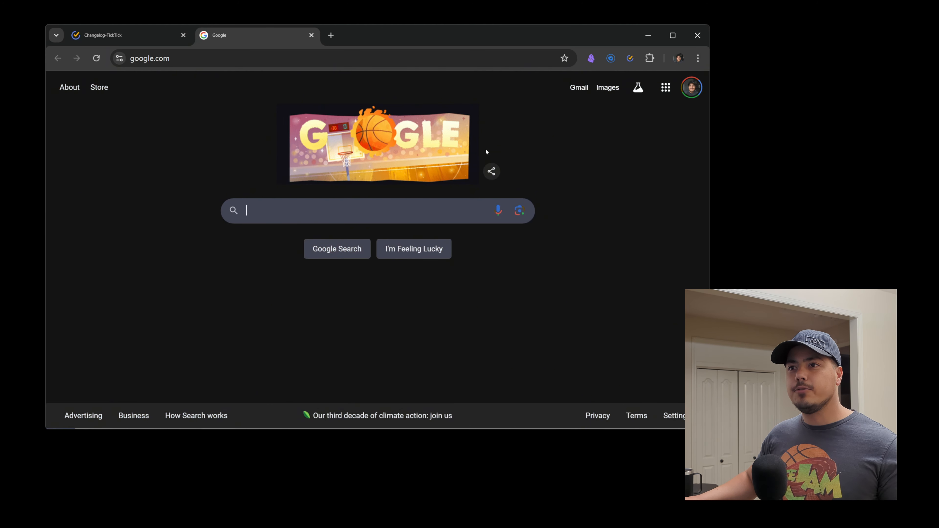
{"action": "left_click", "coordinate": [312, 35]}
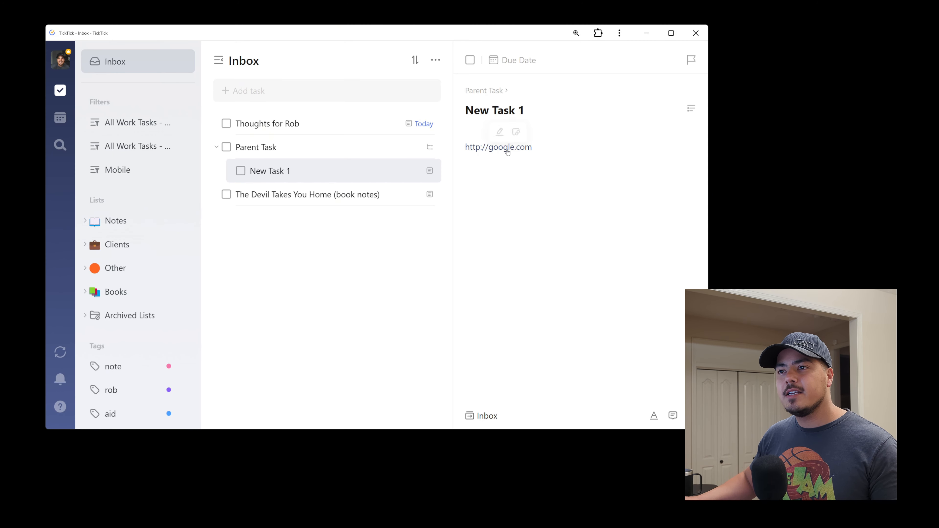
- Edit the link in New Task 1's description so its display text is "Google Home Page"
{"action": "mouse_move", "coordinate": [507, 152]}
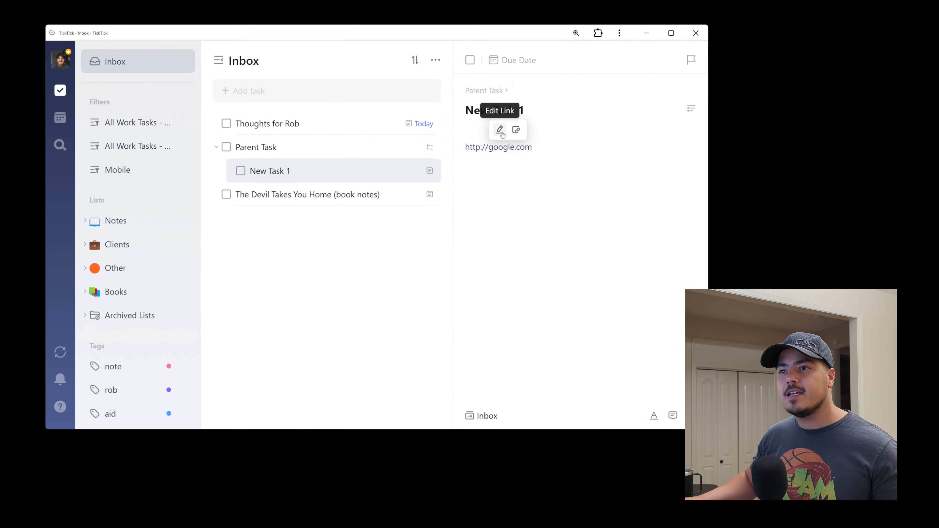
{"action": "left_click", "coordinate": [502, 133]}
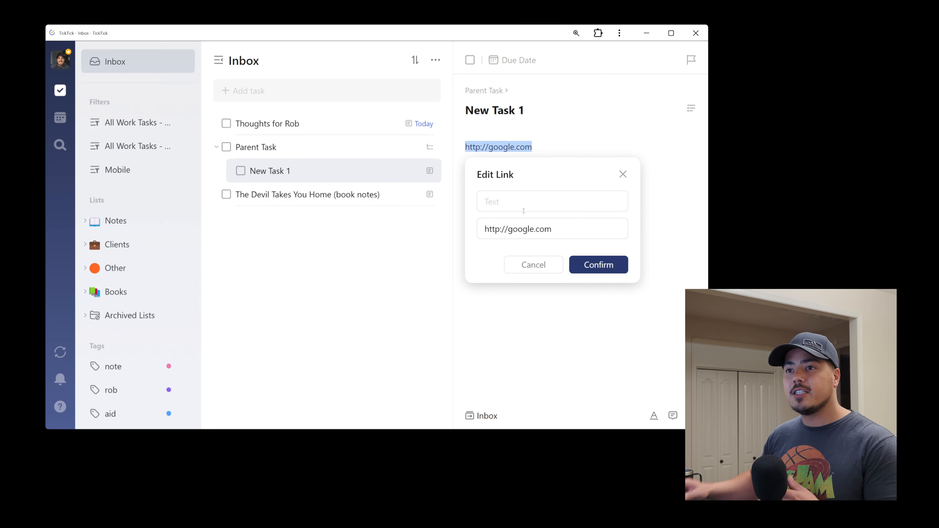
{"action": "type", "text": "Google Home Page"}
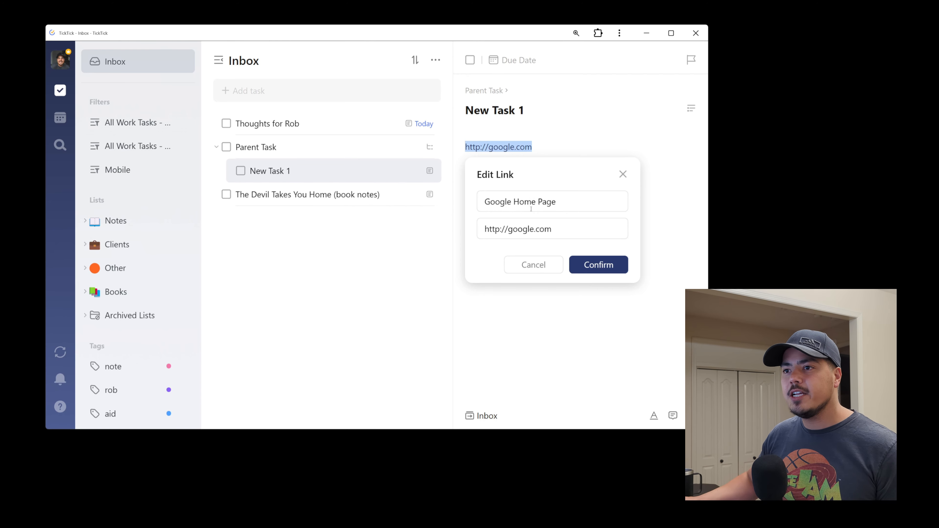
{"action": "left_click", "coordinate": [601, 267]}
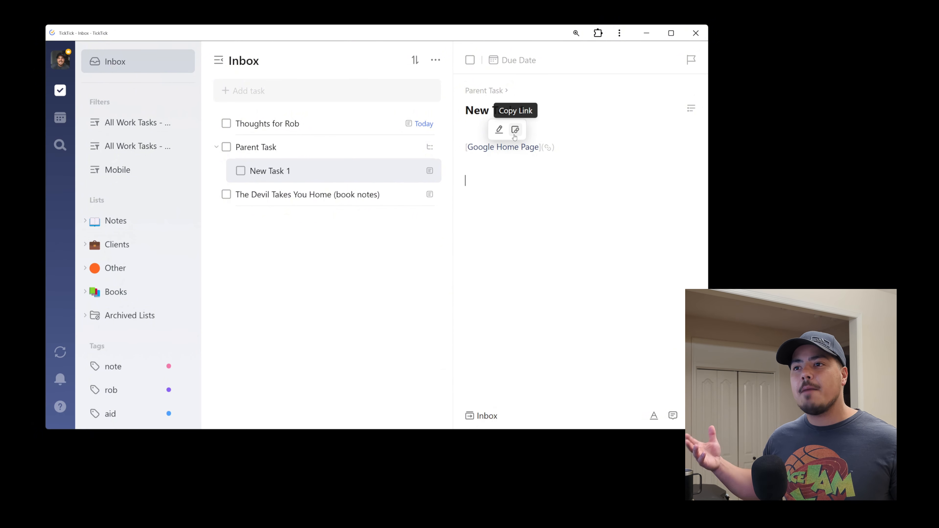
- Copy the address of the Google Home Page link and paste it into Parent Task's description, followed by a new line
{"action": "left_click", "coordinate": [516, 131]}
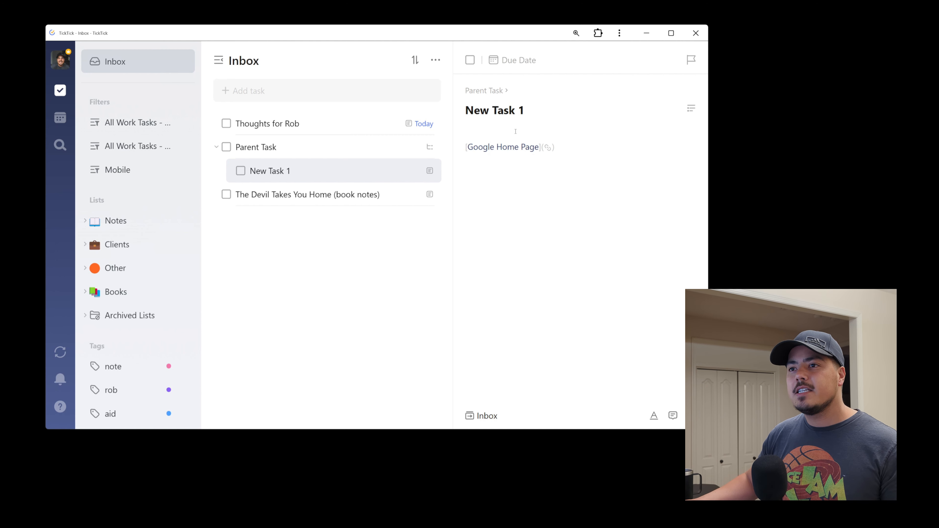
{"action": "left_click", "coordinate": [326, 154]}
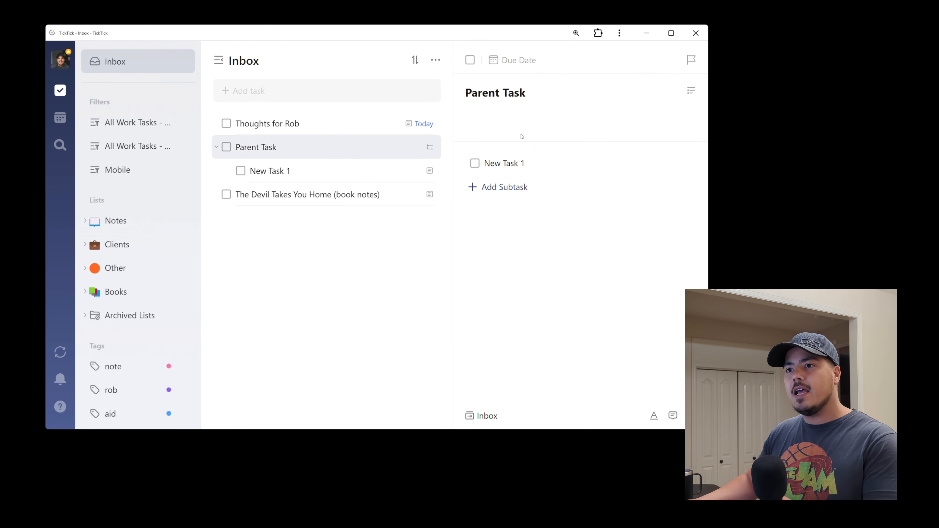
{"action": "left_click", "coordinate": [485, 118]}
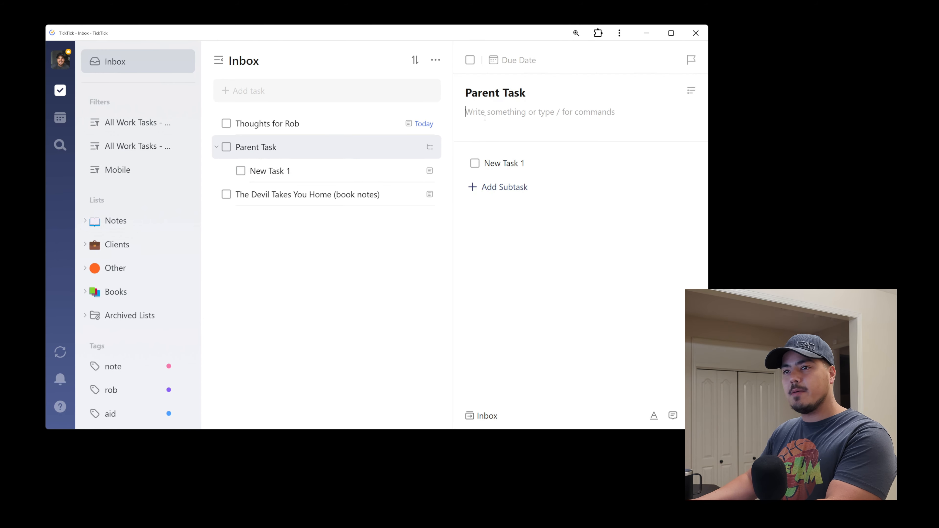
{"action": "key", "text": "ctrl+v"}
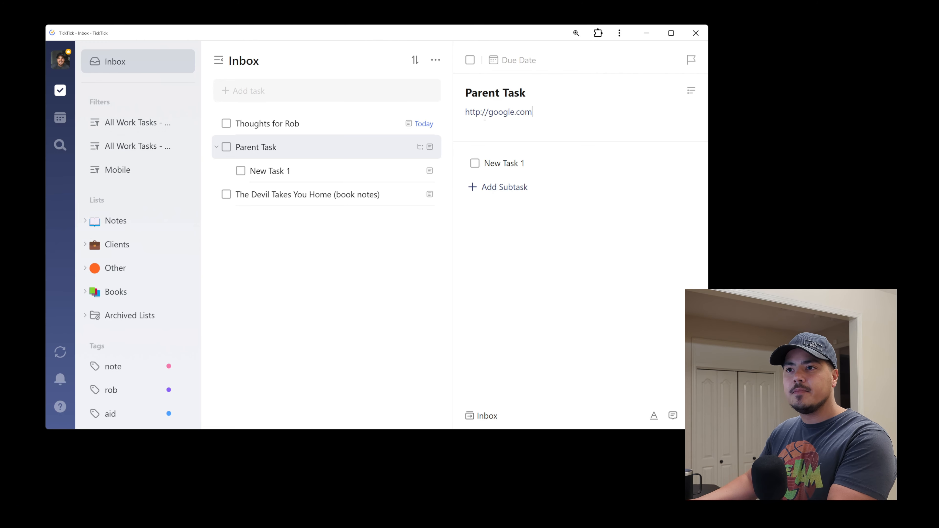
{"action": "key", "text": "Return"}
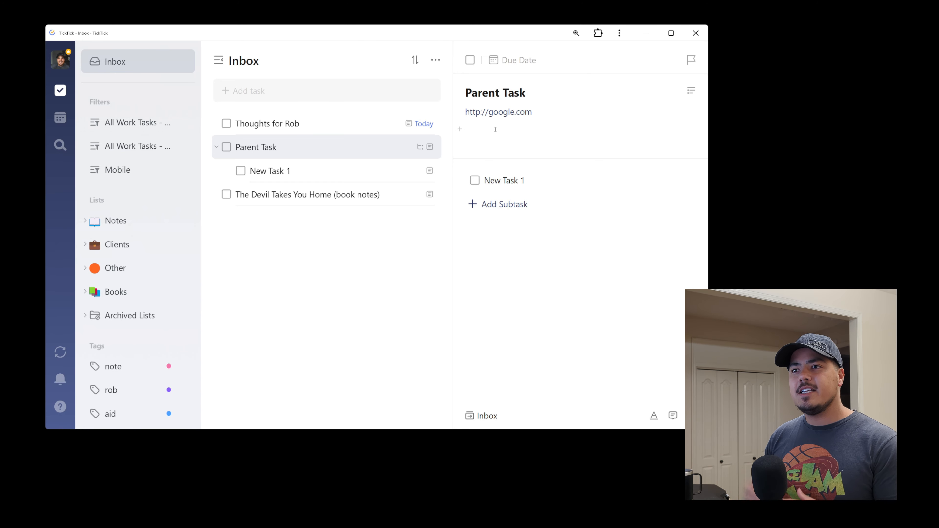
{"action": "left_click", "coordinate": [354, 164]}
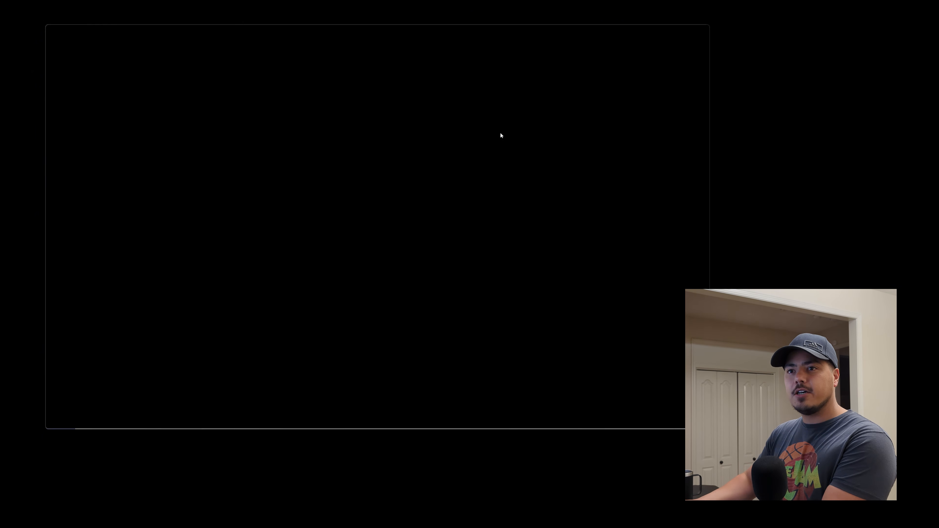
- Switch to the TickTick changelog in the browser and read the 2025-02-21 entry
{"action": "scroll", "coordinate": [519, 223], "scroll_direction": "down", "scroll_amount": 1}
{"action": "scroll", "coordinate": [519, 222], "scroll_direction": "up", "scroll_amount": 3}
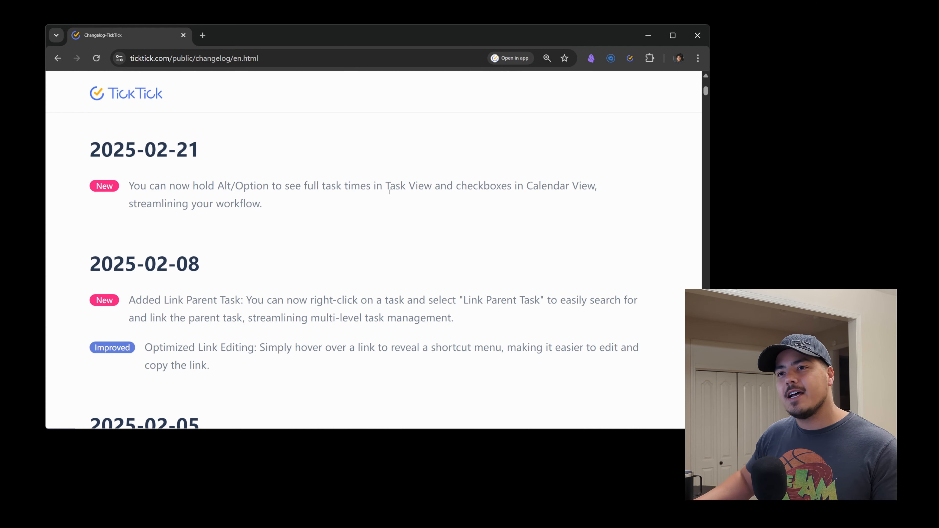
- Switch to the TickTick app and schedule New Task 1 for March 21, 2025 with a duration from 11:00 AM to 12:00 PM
{"action": "key", "text": "alt+Tab"}
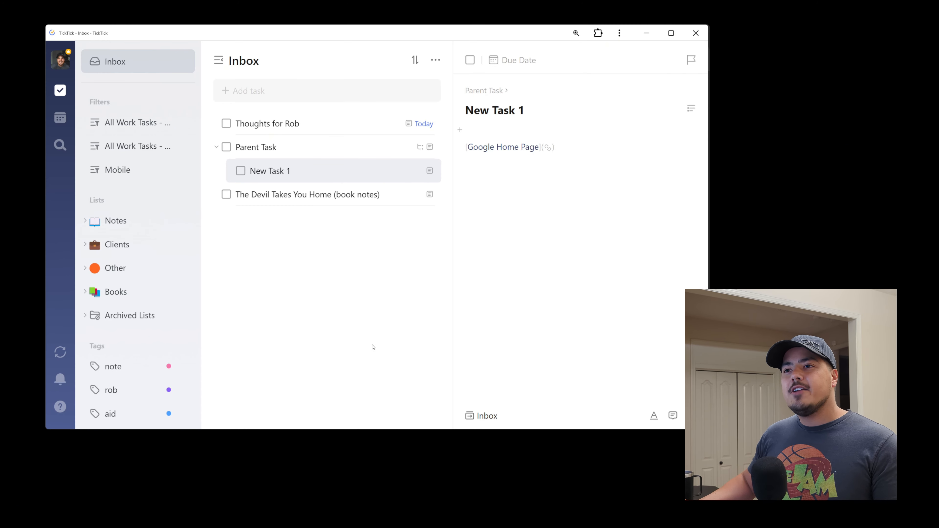
{"action": "left_click", "coordinate": [513, 63]}
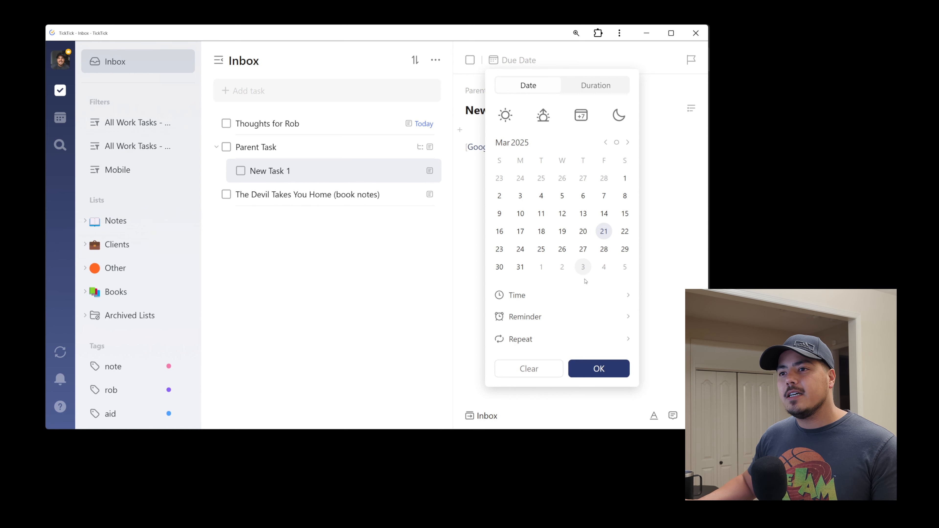
{"action": "left_click", "coordinate": [583, 296]}
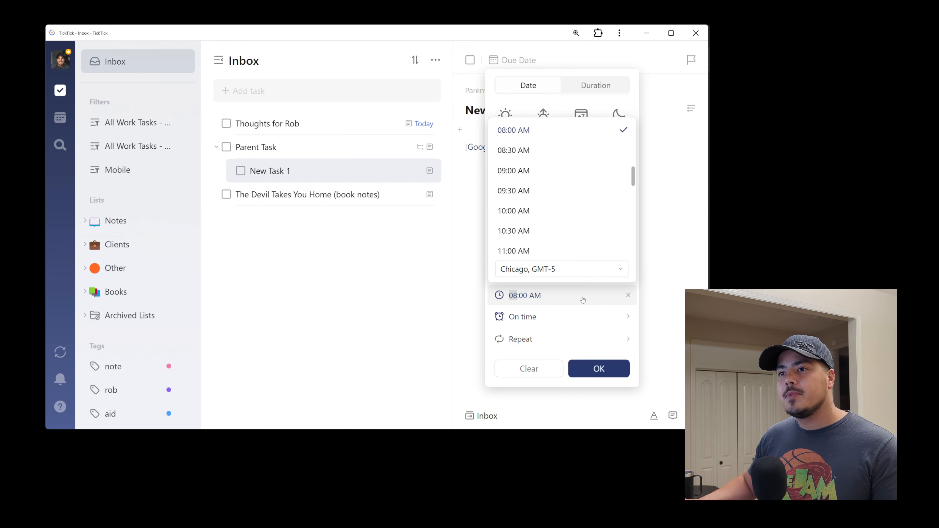
{"action": "left_click", "coordinate": [557, 252]}
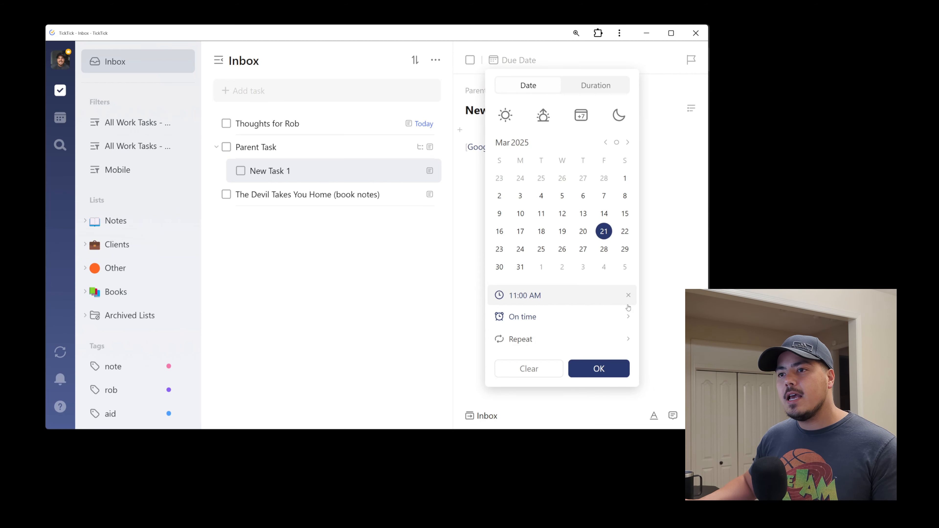
{"action": "left_click", "coordinate": [591, 91]}
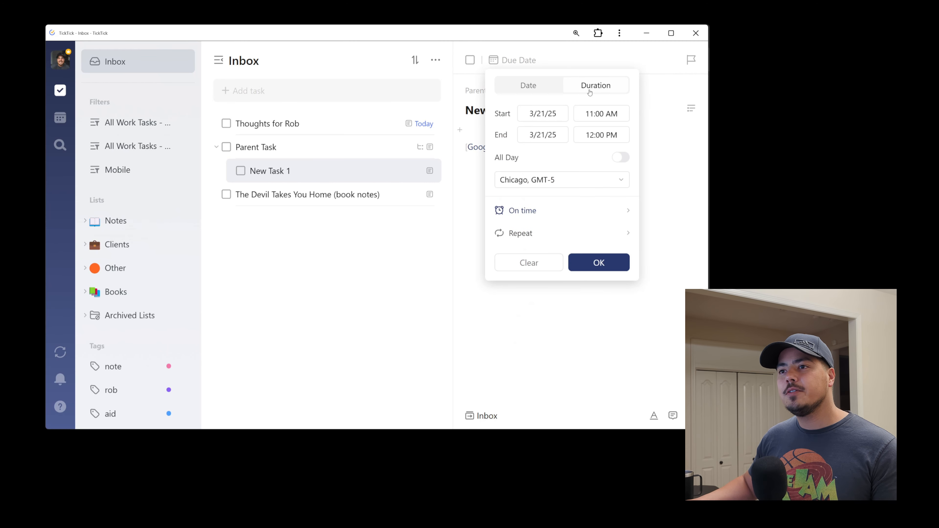
{"action": "left_click", "coordinate": [599, 264]}
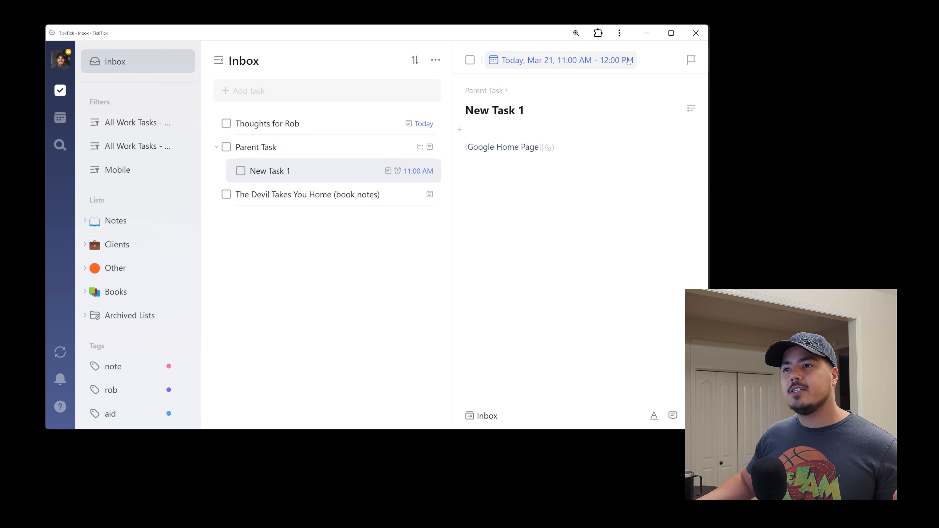
- View Parent Task, open the calendar, and mark New Task 1 as completed through its calendar checkbox before reopening it
{"action": "left_click", "coordinate": [332, 141]}
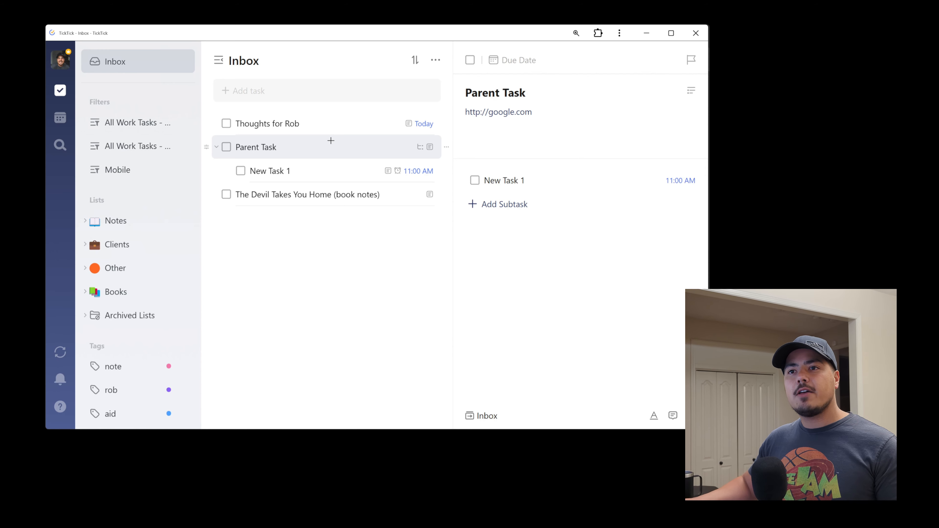
{"action": "left_click", "coordinate": [60, 118]}
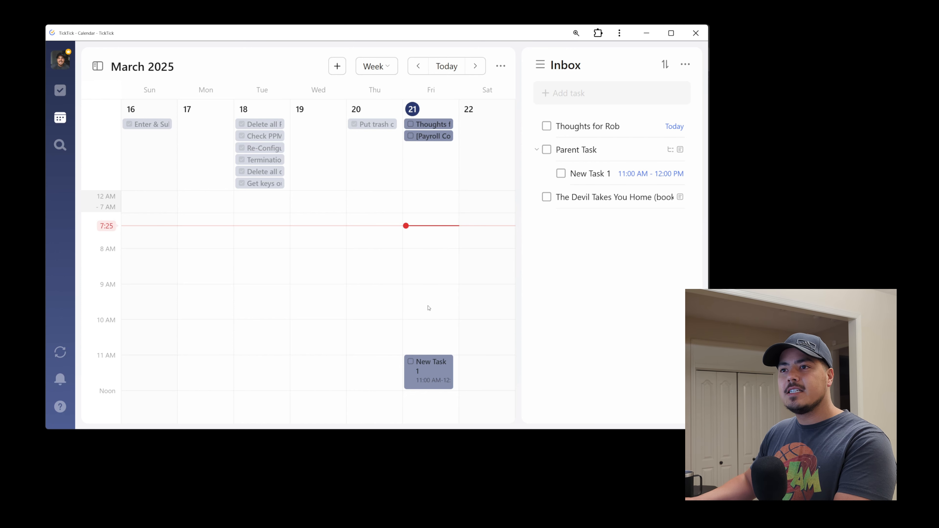
{"action": "left_click", "coordinate": [411, 363]}
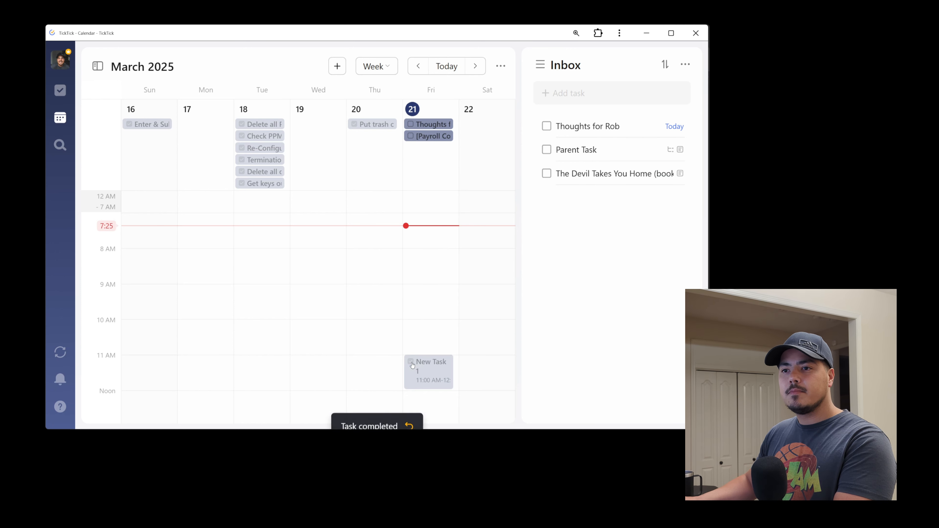
{"action": "left_click", "coordinate": [411, 363]}
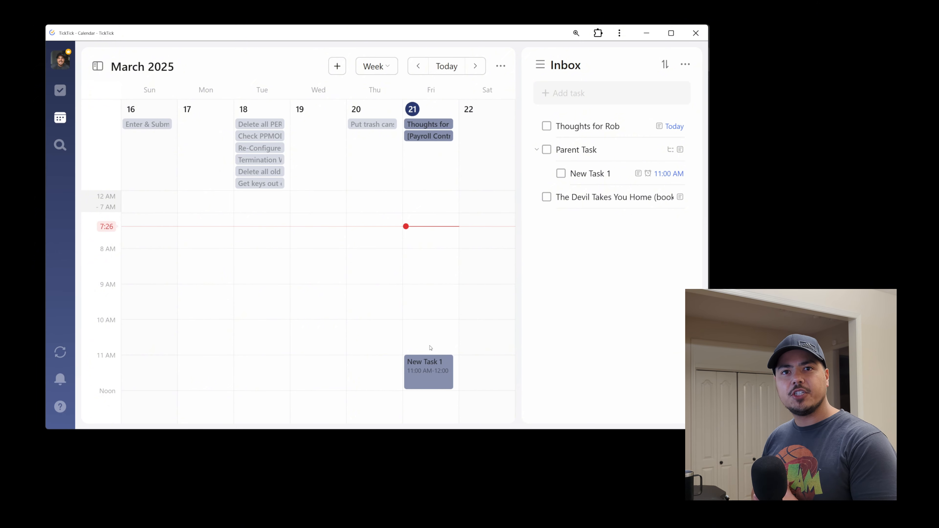
- Switch to the TickTick changelog in the browser and read the 2025-03-04 and 2025-03-19 entries
{"action": "key", "text": "alt+Tab"}
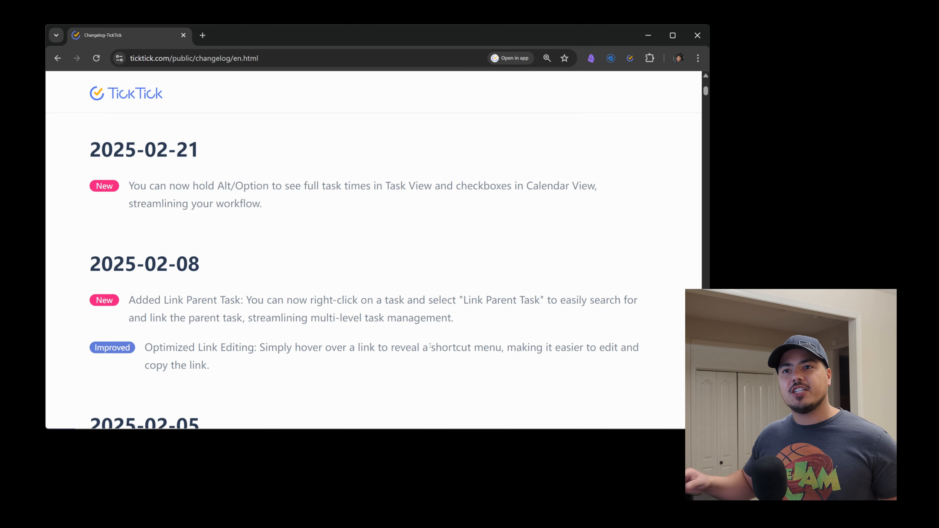
{"action": "scroll", "coordinate": [427, 347], "scroll_direction": "up", "scroll_amount": 3}
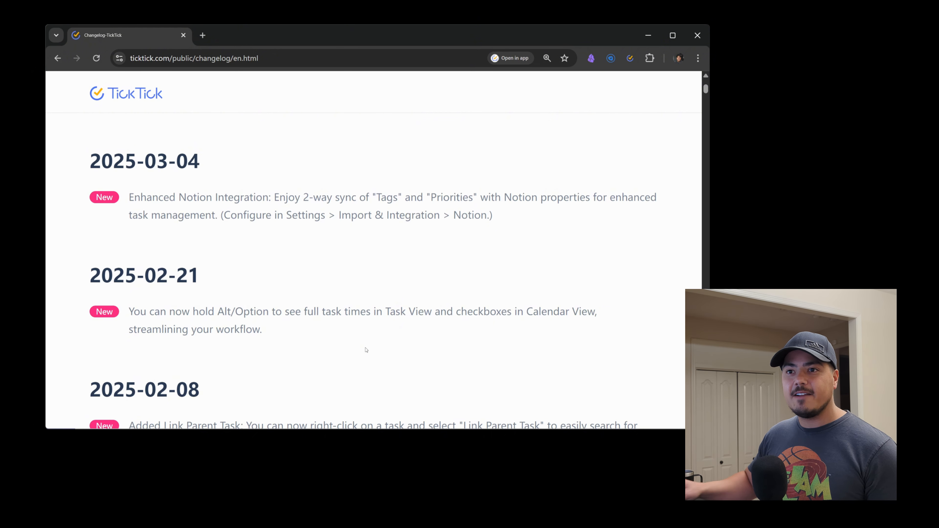
{"action": "scroll", "coordinate": [366, 350], "scroll_direction": "up", "scroll_amount": 3}
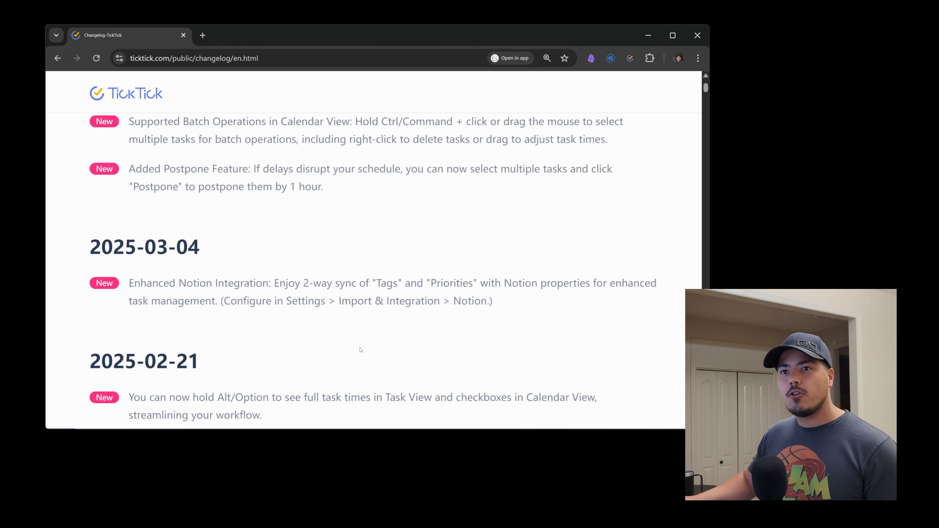
{"action": "scroll", "coordinate": [361, 350], "scroll_direction": "up", "scroll_amount": 2}
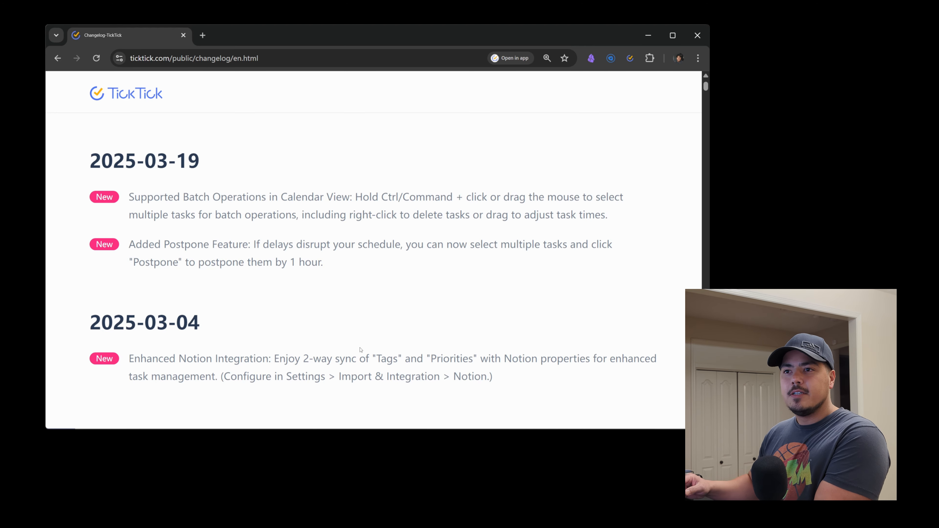
- Switch to the TickTick app and select both all-day tasks and New Task 1 on March 21 in the calendar
{"action": "key", "text": "alt+Tab"}
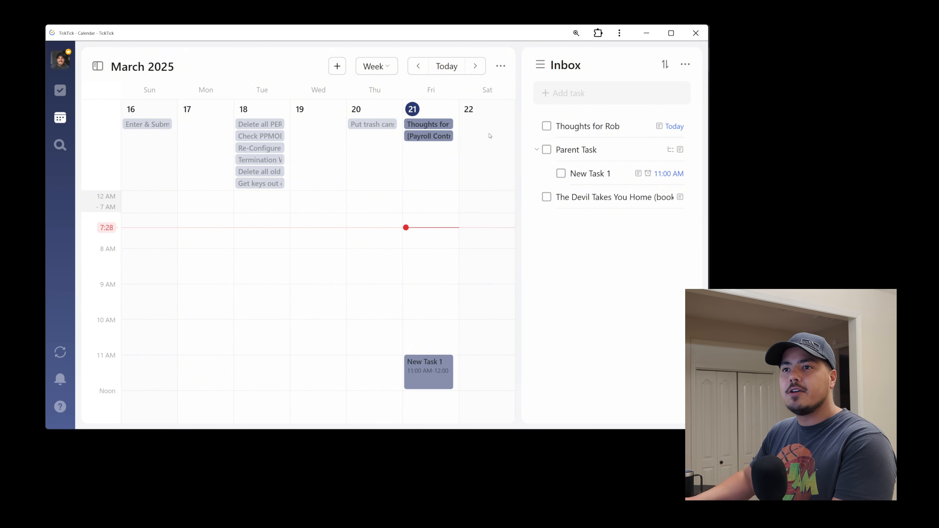
{"action": "left_click_drag", "start_coordinate": [489, 128], "coordinate": [426, 268]}
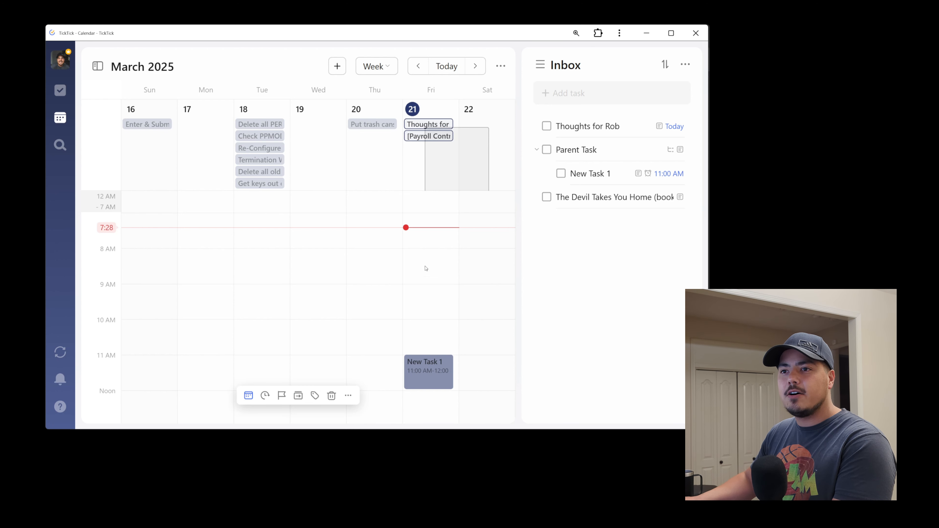
{"action": "left_click_drag", "start_coordinate": [426, 329], "coordinate": [431, 157]}
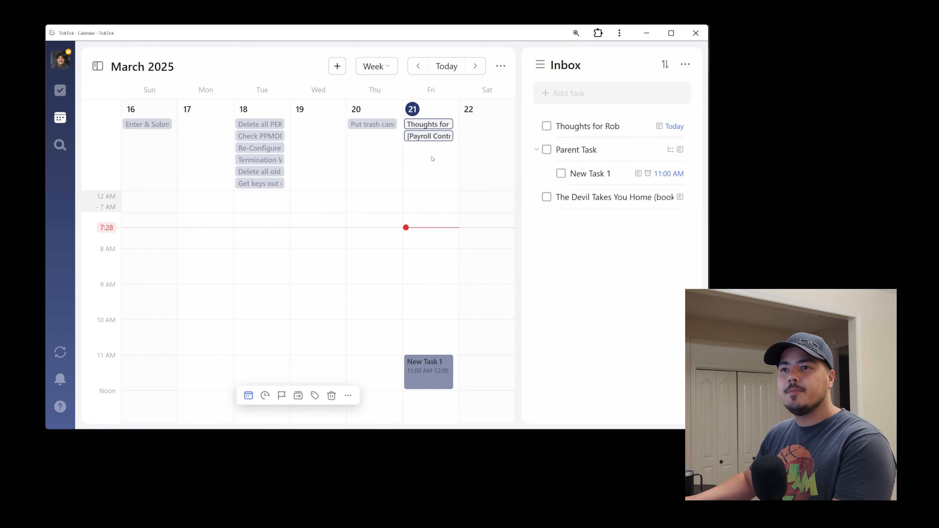
{"action": "left_click", "coordinate": [431, 377], "text": "ctrl"}
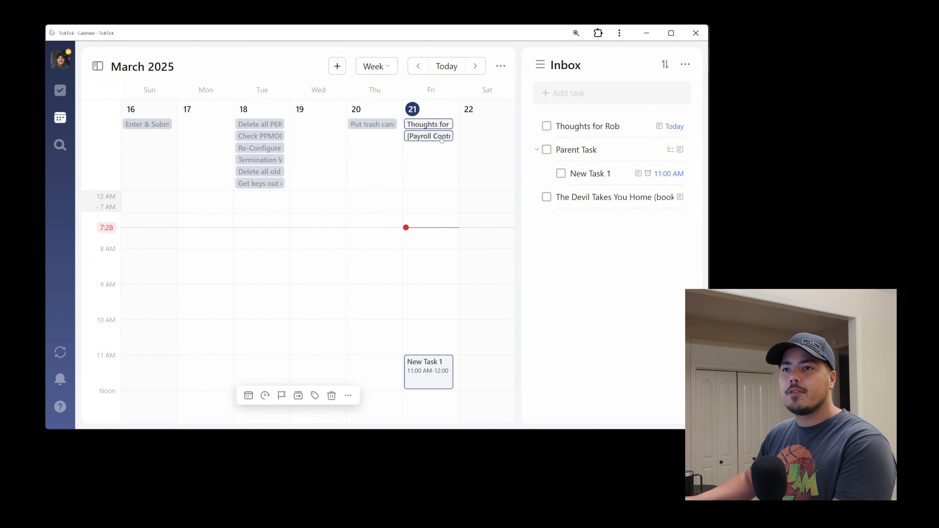
- Mark the three selected calendar tasks as done together, and set them back to undone
{"action": "right_click", "coordinate": [436, 379]}
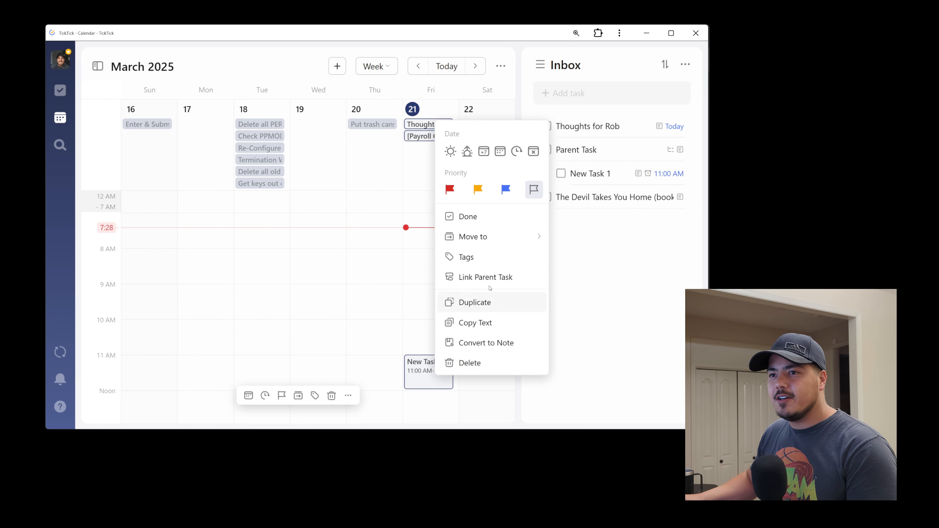
{"action": "left_click", "coordinate": [475, 222]}
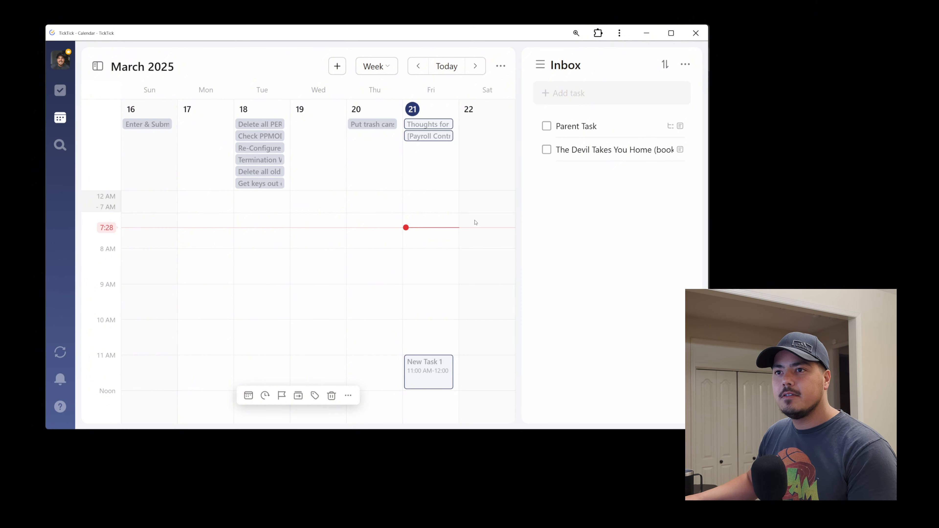
{"action": "right_click", "coordinate": [441, 378]}
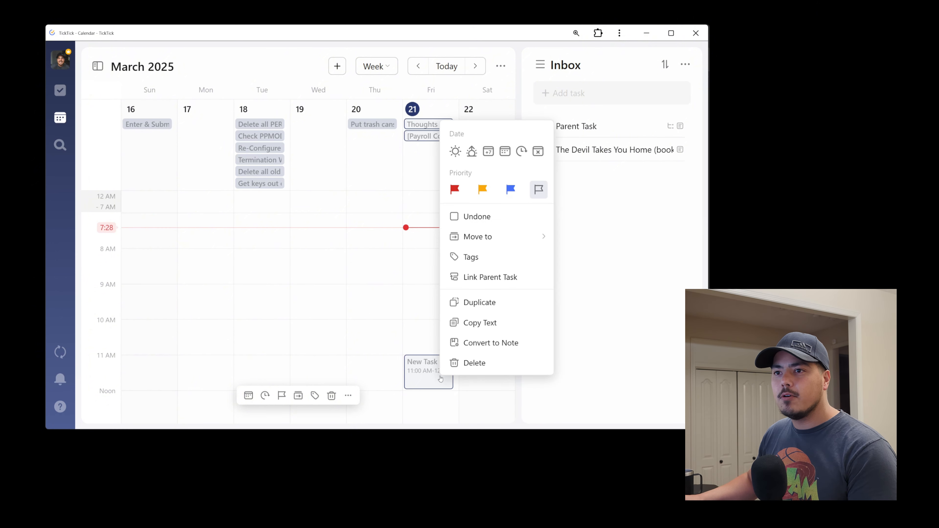
{"action": "left_click", "coordinate": [494, 217]}
- Try to convert the three selected tasks to notes, and move New Task 1 out from under Parent Task in the Inbox
{"action": "right_click", "coordinate": [427, 366]}
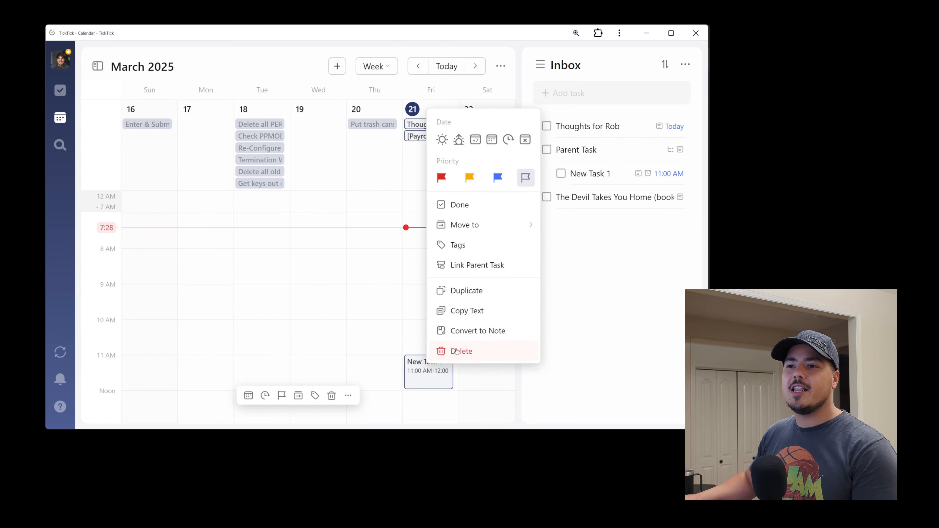
{"action": "left_click", "coordinate": [471, 331]}
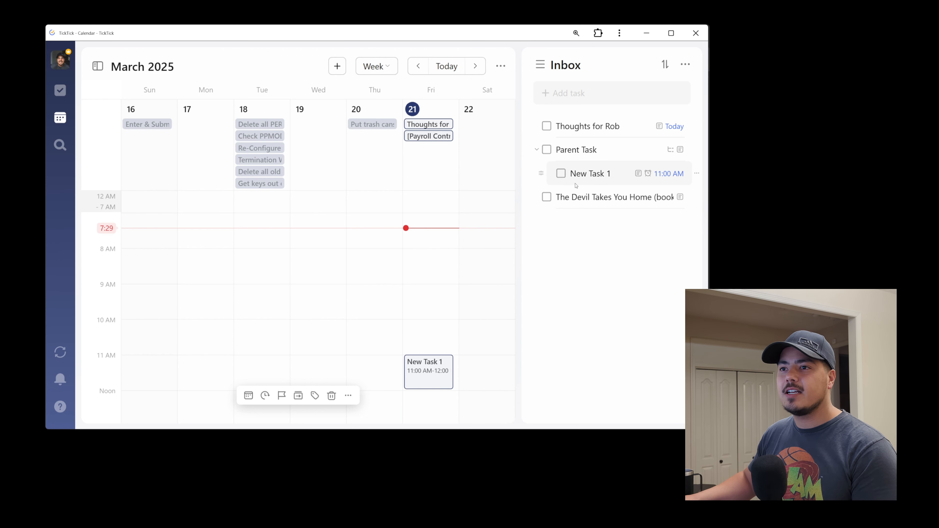
{"action": "mouse_move", "coordinate": [539, 174]}
{"action": "left_mouse_down"}
{"action": "mouse_move", "coordinate": [520, 172]}
{"action": "mouse_move", "coordinate": [528, 175]}
{"action": "left_mouse_up"}
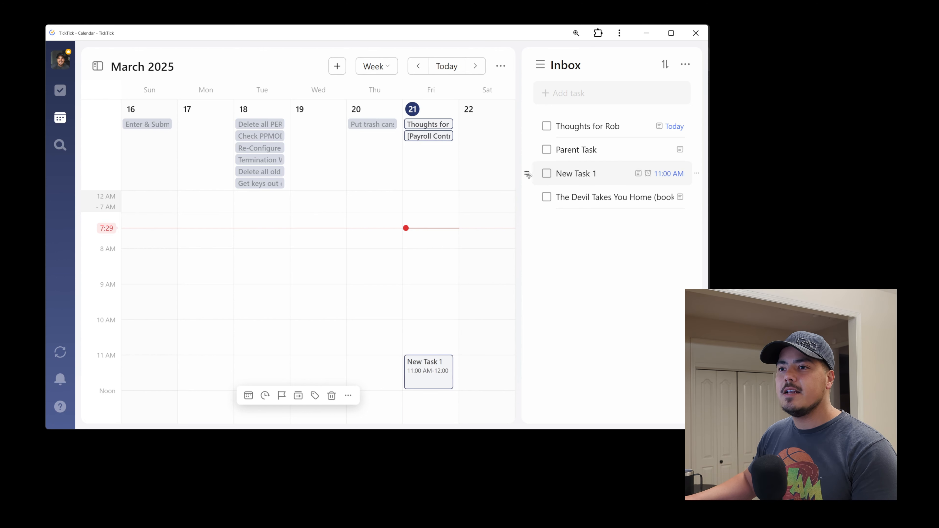
- Convert the three selected calendar tasks to notes as a batch, and convert them back to tasks
{"action": "right_click", "coordinate": [440, 368]}
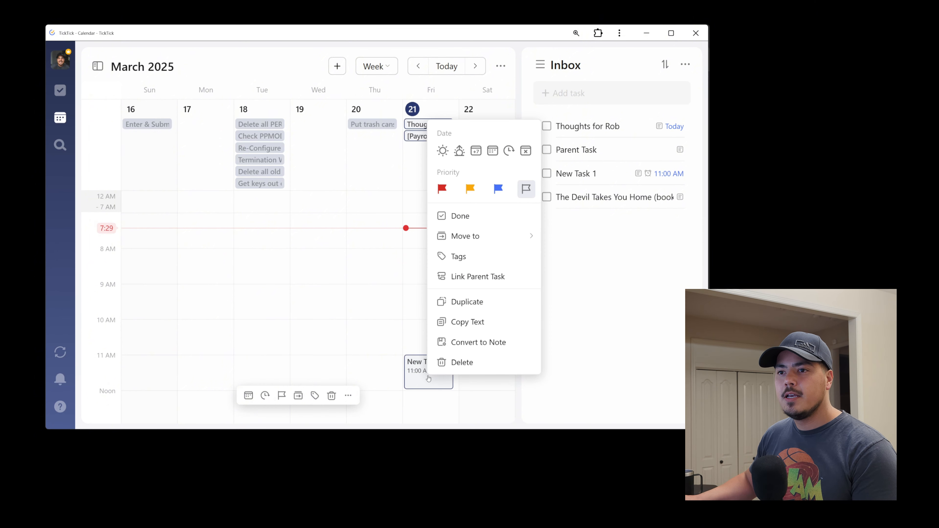
{"action": "left_click", "coordinate": [468, 348]}
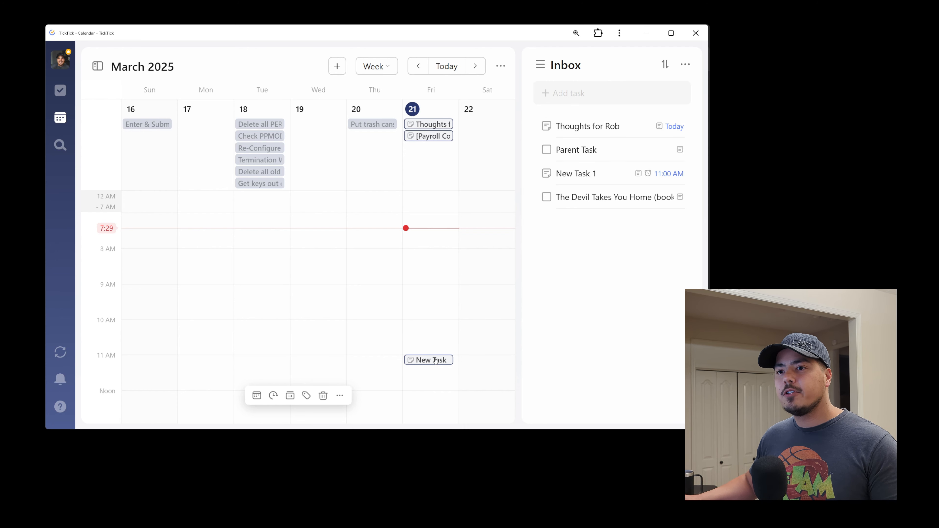
{"action": "right_click", "coordinate": [475, 330]}
{"action": "left_click", "coordinate": [480, 333]}
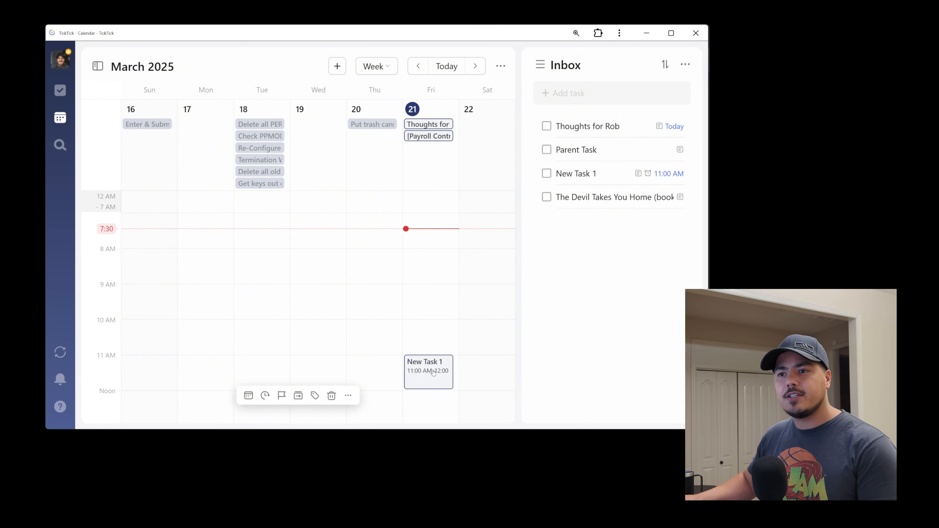
- Move New Task 1 to 9:30 AM on March 21 and deselect all three tasks in the calendar
{"action": "left_click_drag", "start_coordinate": [433, 370], "coordinate": [440, 321]}
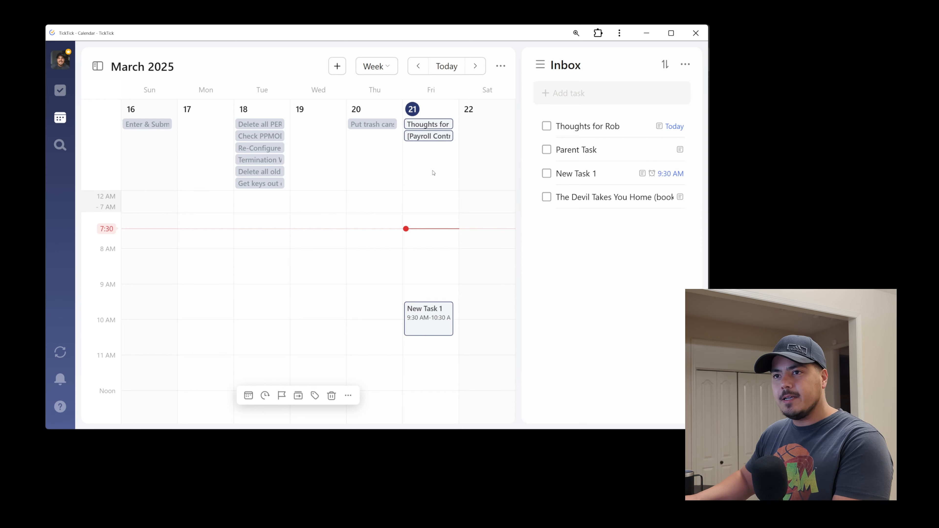
{"action": "left_click", "coordinate": [442, 126], "text": "ctrl"}
{"action": "left_click", "coordinate": [440, 136], "text": "ctrl"}
{"action": "left_click", "coordinate": [433, 316], "text": "ctrl"}
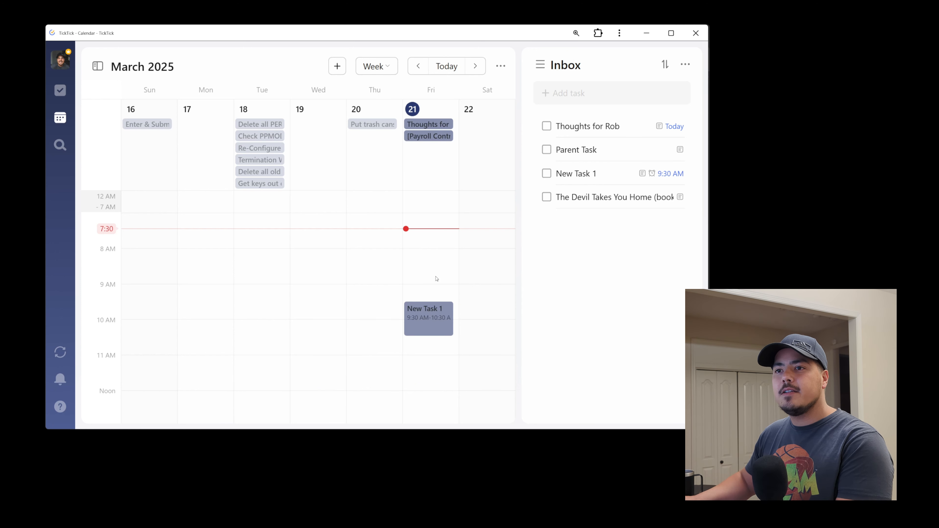
- Schedule the all-day Thoughts task at 8:30 AM and the Payroll task from 10:45 to 11:30 AM on March 21
{"action": "left_click_drag", "start_coordinate": [433, 139], "coordinate": [436, 379]}
{"action": "left_click_drag", "start_coordinate": [430, 127], "coordinate": [430, 270]}
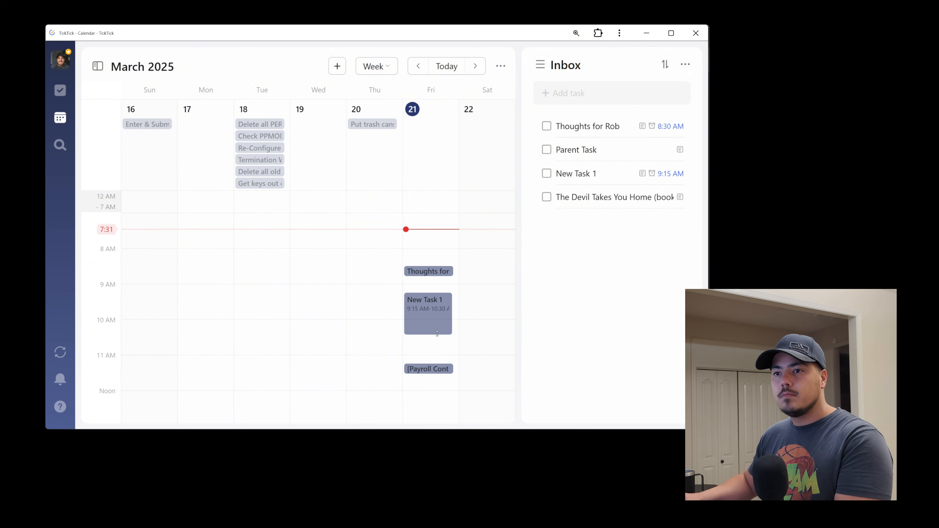
{"action": "left_click_drag", "start_coordinate": [431, 365], "coordinate": [431, 346]}
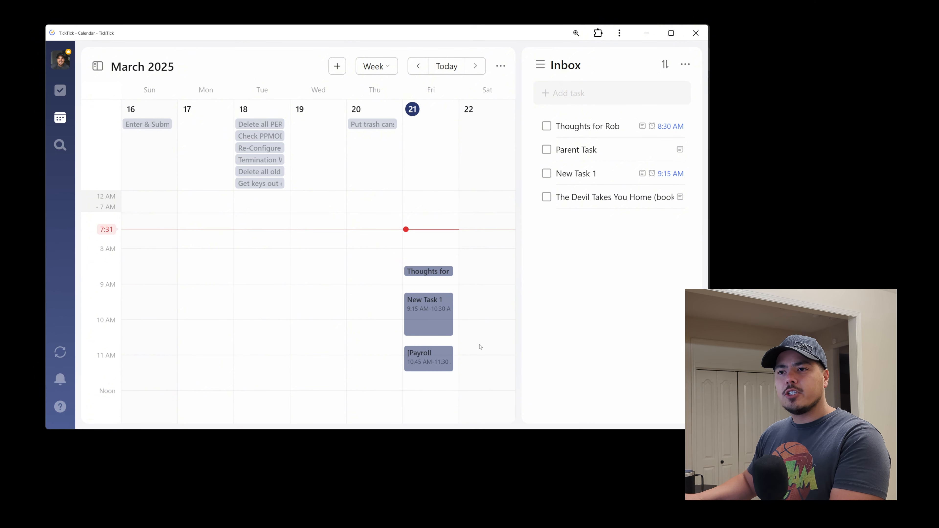
- Select the three timed tasks on March 21 and move them together 30 minutes earlier, with New Task 1 starting at 8:45 AM
{"action": "left_click_drag", "start_coordinate": [476, 262], "coordinate": [396, 375]}
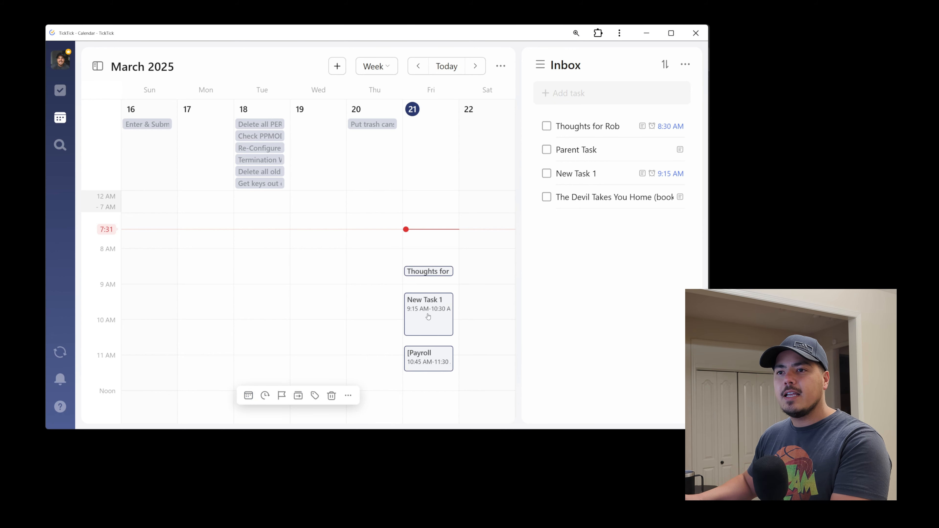
{"action": "left_click_drag", "start_coordinate": [429, 317], "coordinate": [442, 299]}
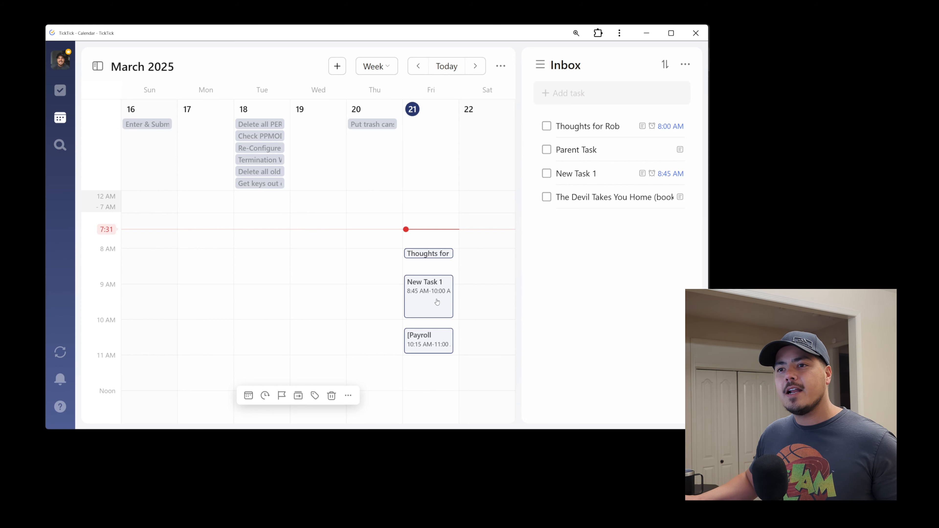
{"action": "mouse_move", "coordinate": [435, 301]}
{"action": "left_mouse_down"}
{"action": "mouse_move", "coordinate": [368, 318]}
{"action": "mouse_move", "coordinate": [429, 314]}
{"action": "mouse_move", "coordinate": [427, 302]}
{"action": "left_mouse_up"}
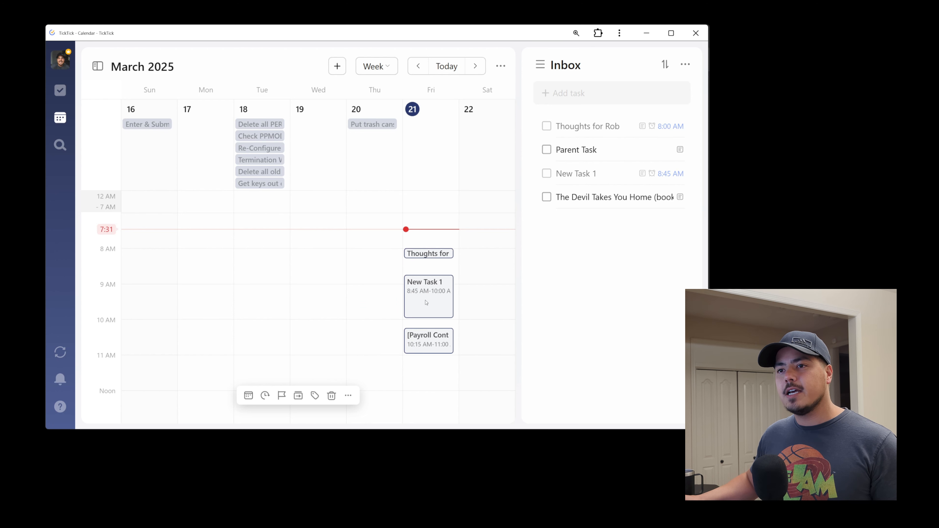
- Deselect the three calendar tasks and move only New Task 1 to 11:15 AM - 12:30 PM on March 21
{"action": "right_click", "coordinate": [433, 296]}
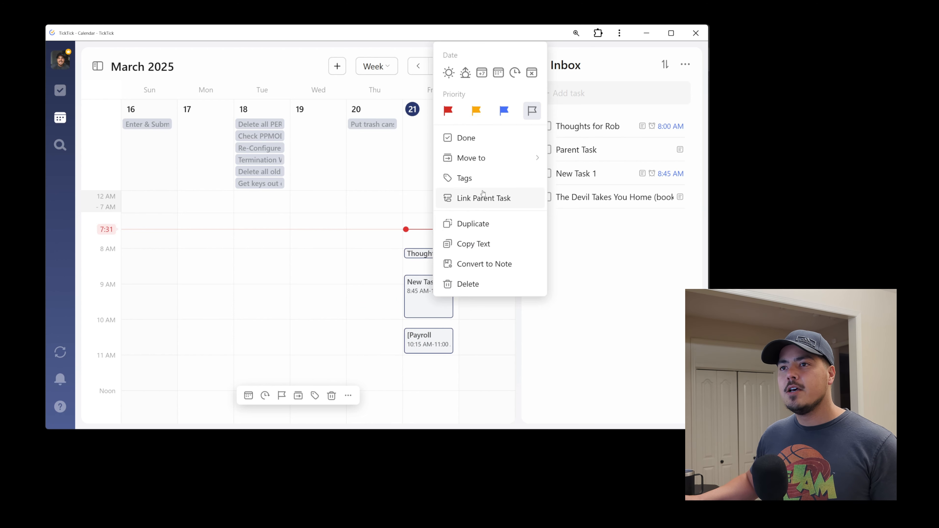
{"action": "left_click", "coordinate": [426, 303]}
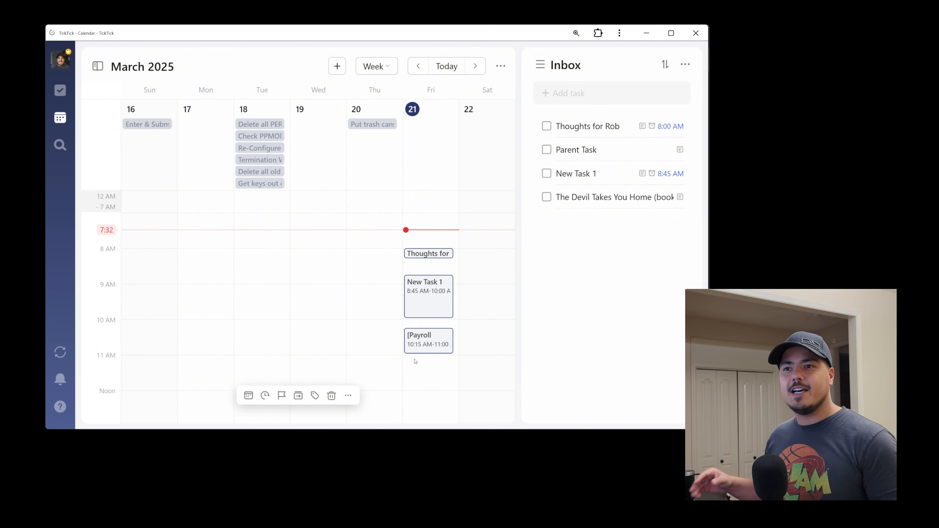
{"action": "left_click", "coordinate": [437, 312]}
{"action": "left_click", "coordinate": [437, 312]}
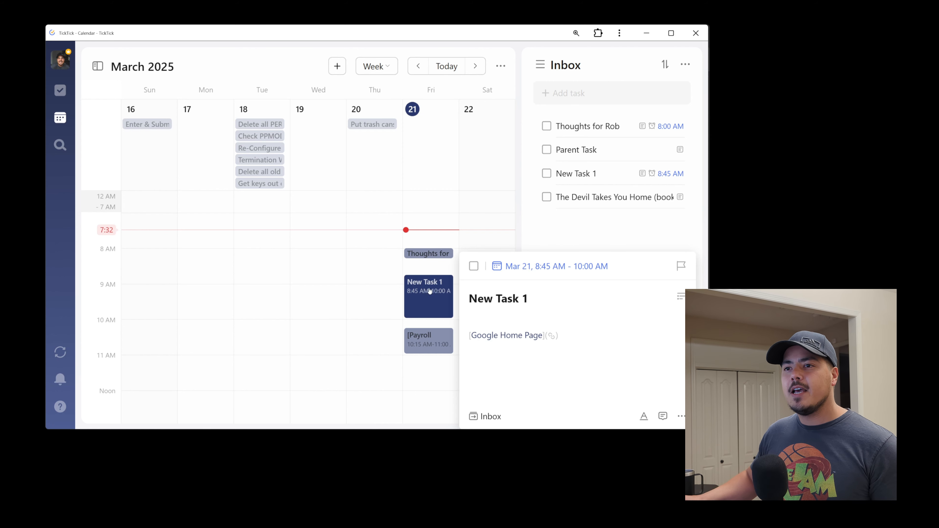
{"action": "left_click_drag", "start_coordinate": [438, 312], "coordinate": [423, 378]}
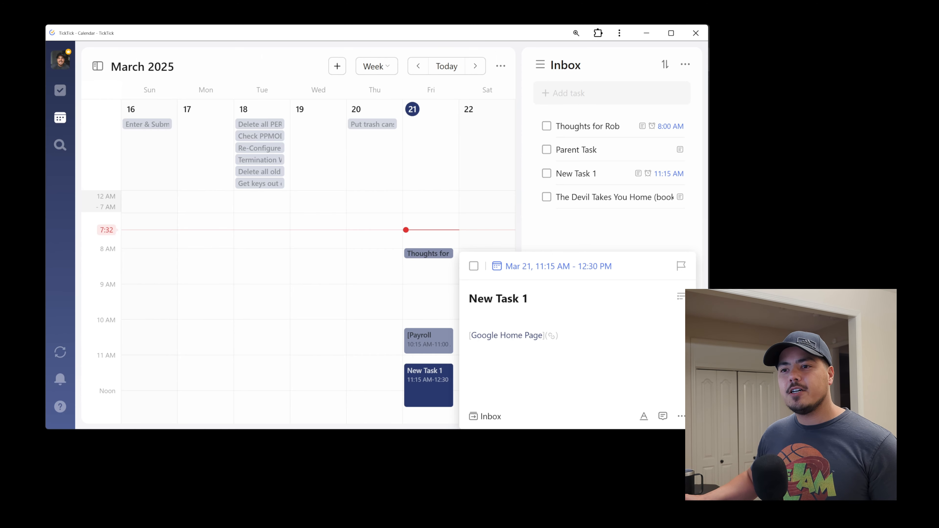
{"action": "key", "text": "alt+Tab"}
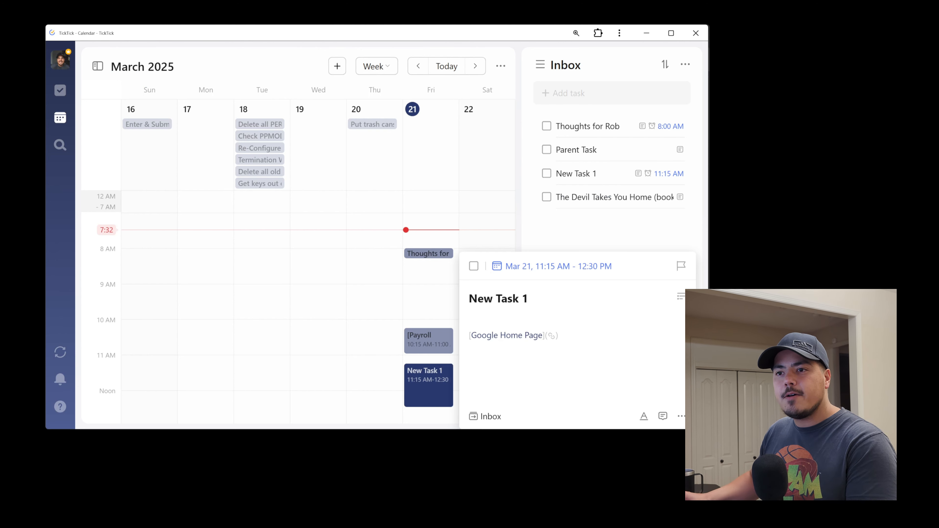
{"action": "left_click", "coordinate": [351, 417]}
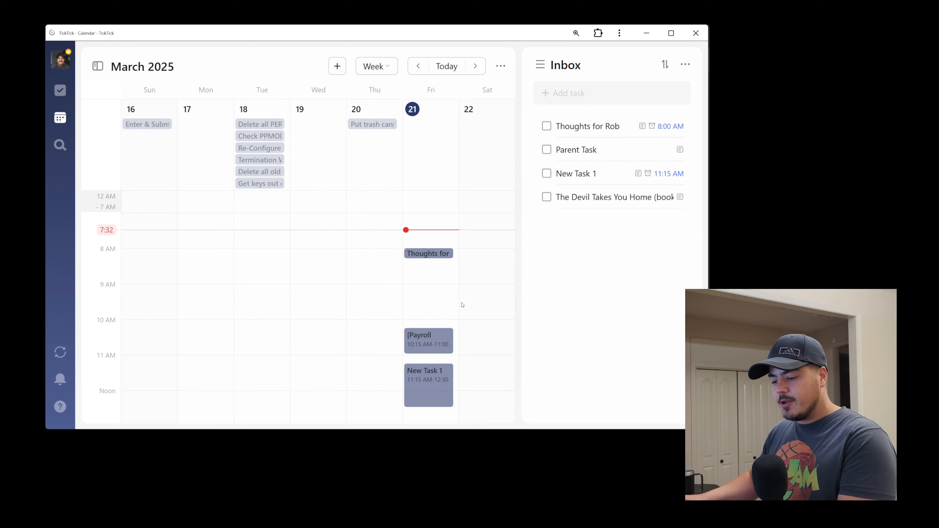
- Select the three timed tasks on March 21, check the custom postpone options without applying them, and postpone the tasks together by 1 hour
{"action": "left_click_drag", "start_coordinate": [474, 250], "coordinate": [400, 401]}
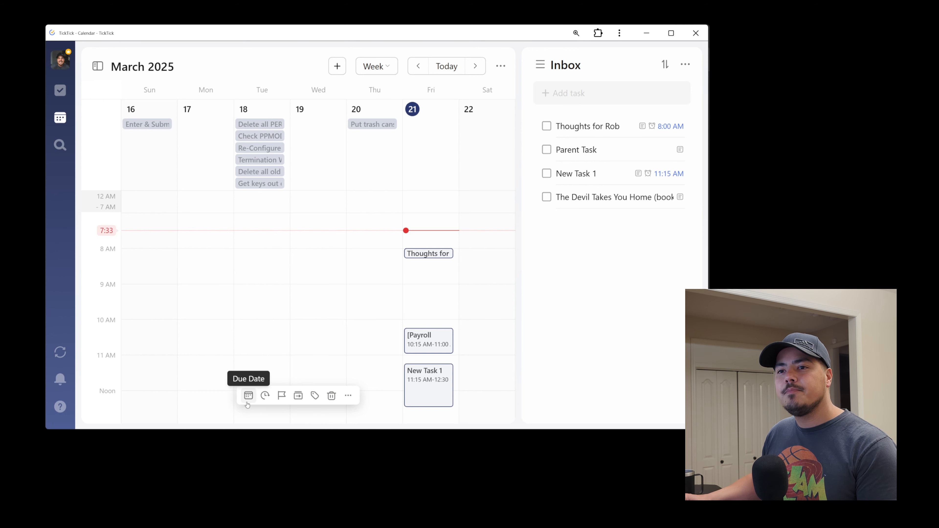
{"action": "left_click", "coordinate": [265, 395]}
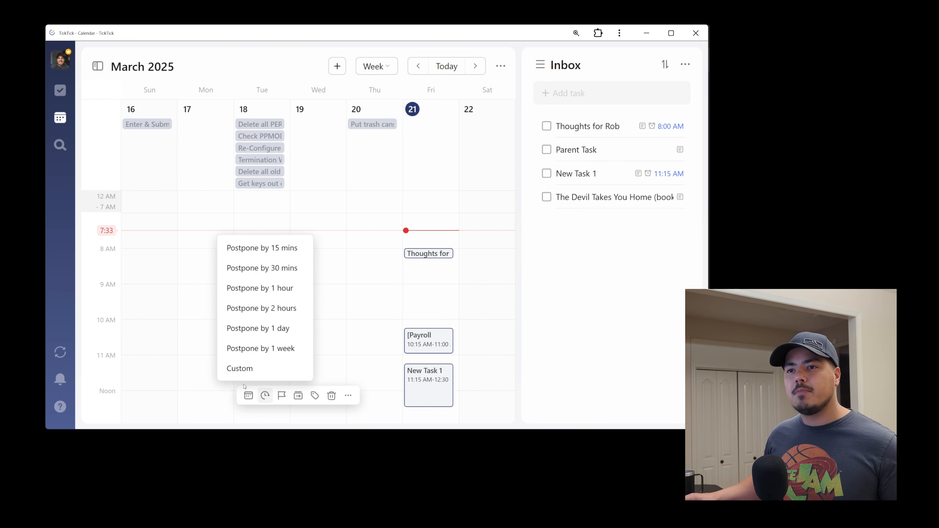
{"action": "left_click", "coordinate": [258, 371]}
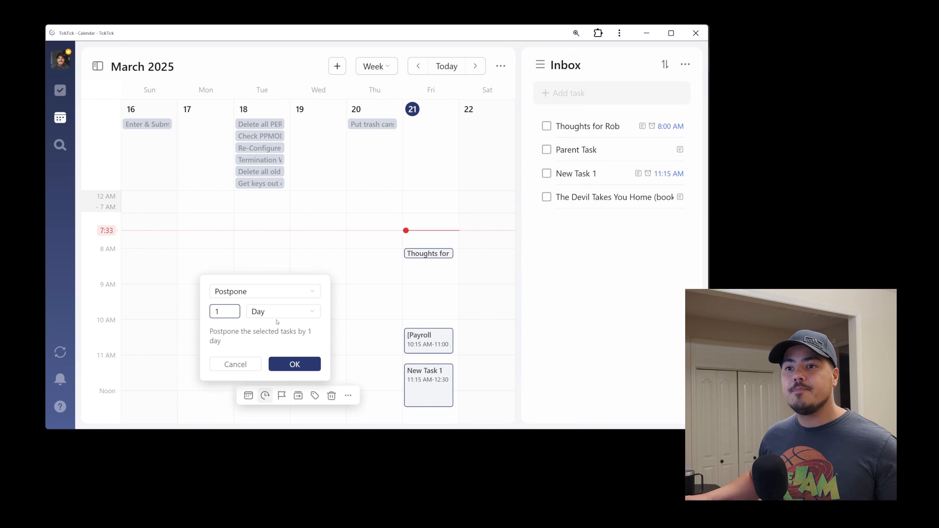
{"action": "left_click", "coordinate": [235, 364]}
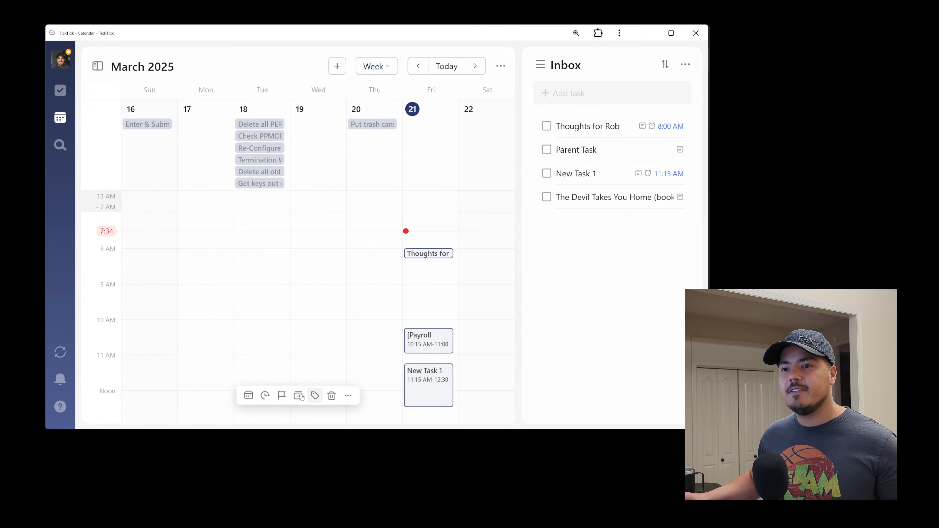
{"action": "left_click", "coordinate": [268, 398]}
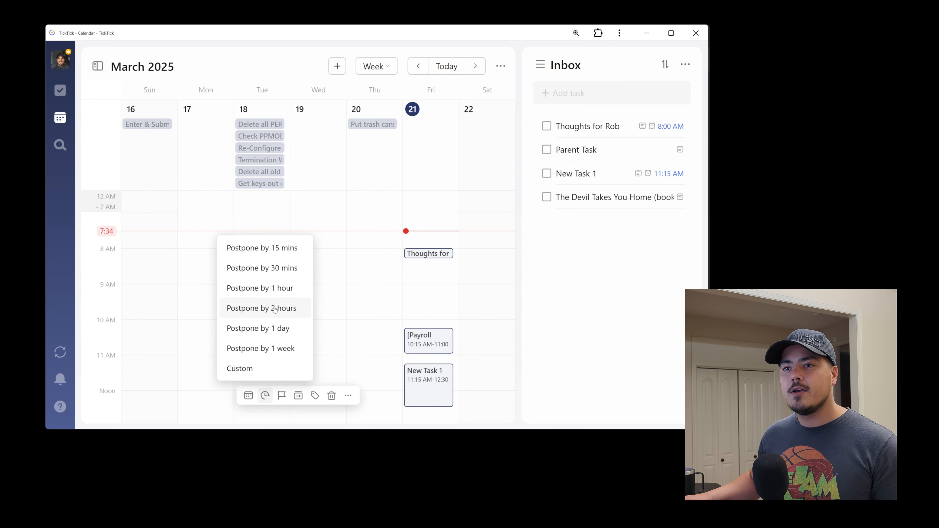
{"action": "left_click", "coordinate": [261, 288]}
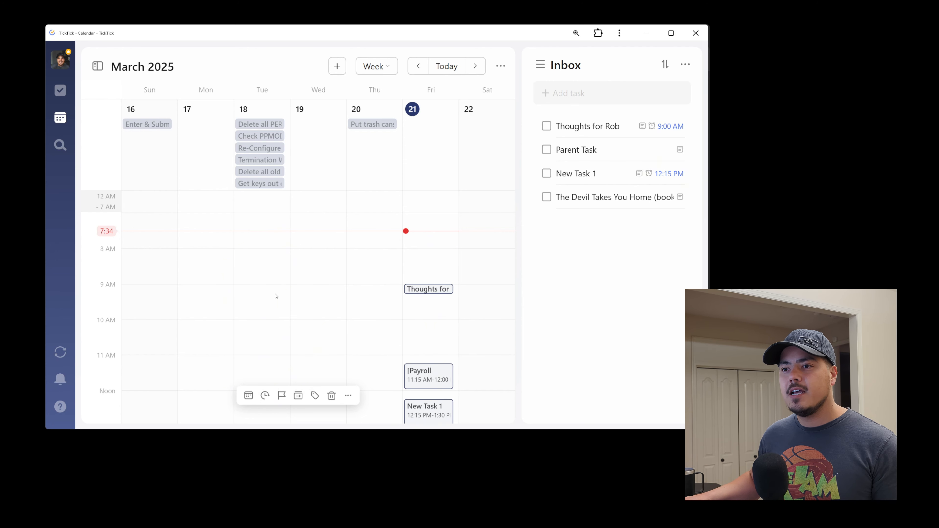